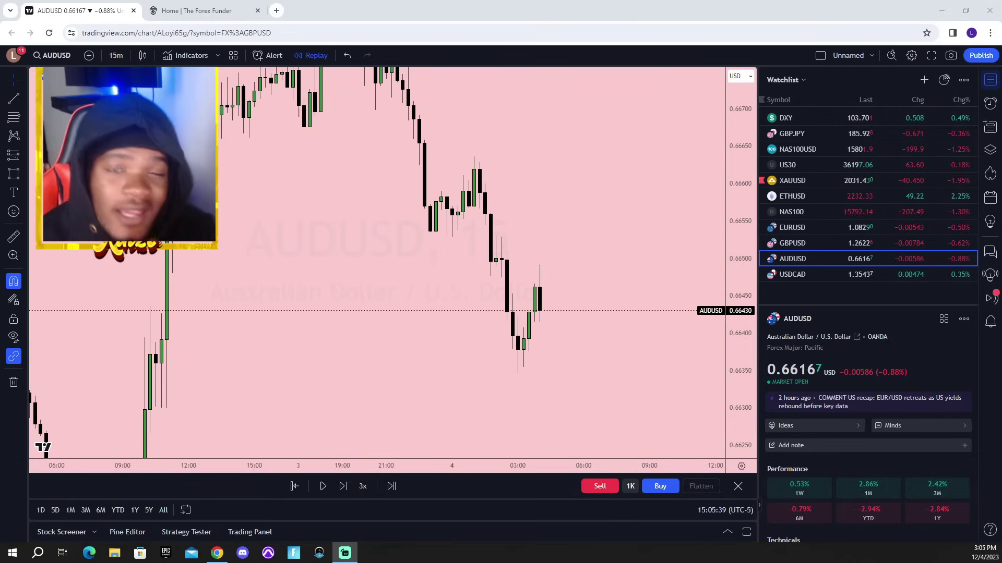
- Look at The Forex Funder home page and its limited-time discount offer, returning to the AUDUSD chart
{"action": "left_click", "coordinate": [220, 5]}
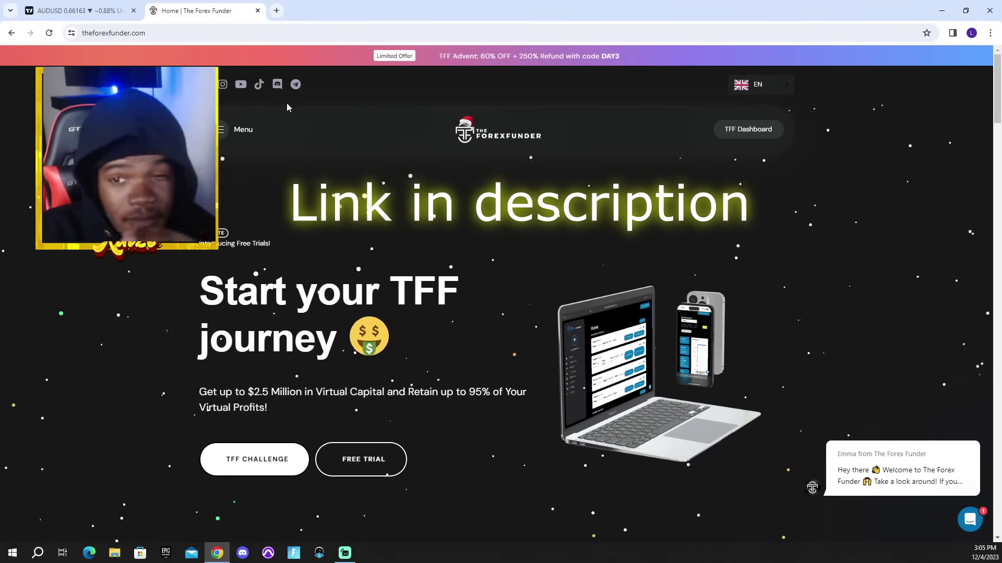
{"action": "left_click", "coordinate": [57, 12]}
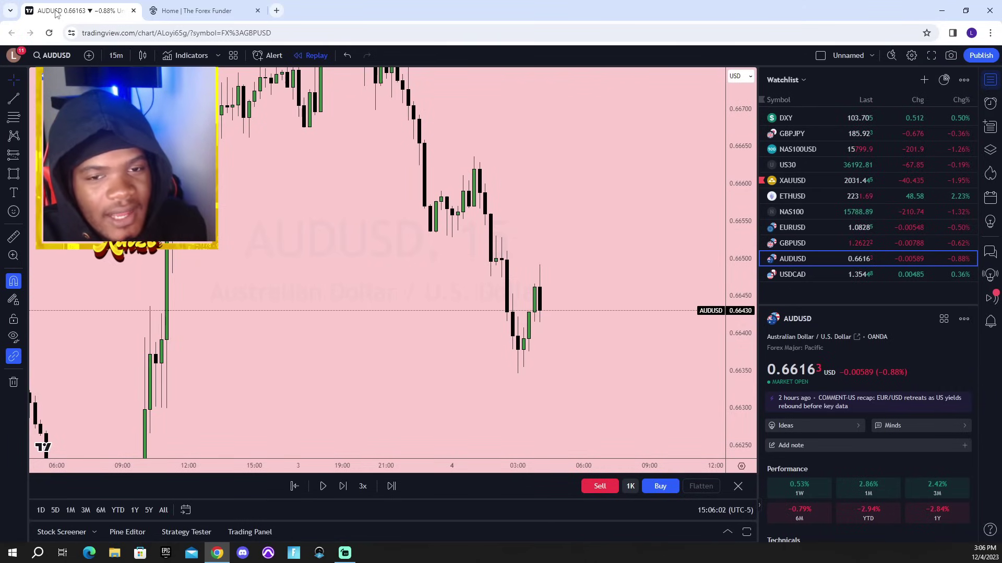
{"action": "left_click", "coordinate": [193, 11]}
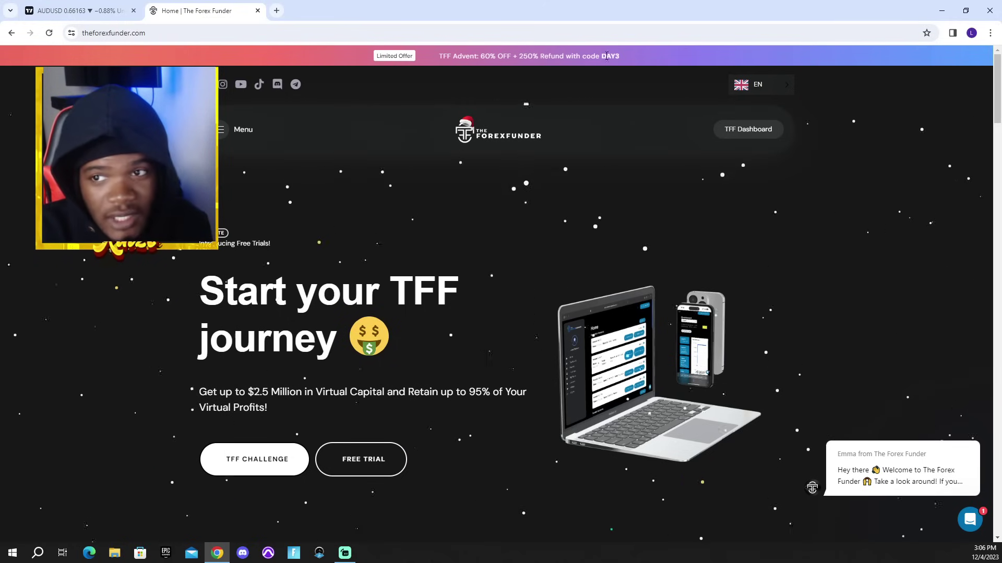
{"action": "left_click", "coordinate": [76, 7]}
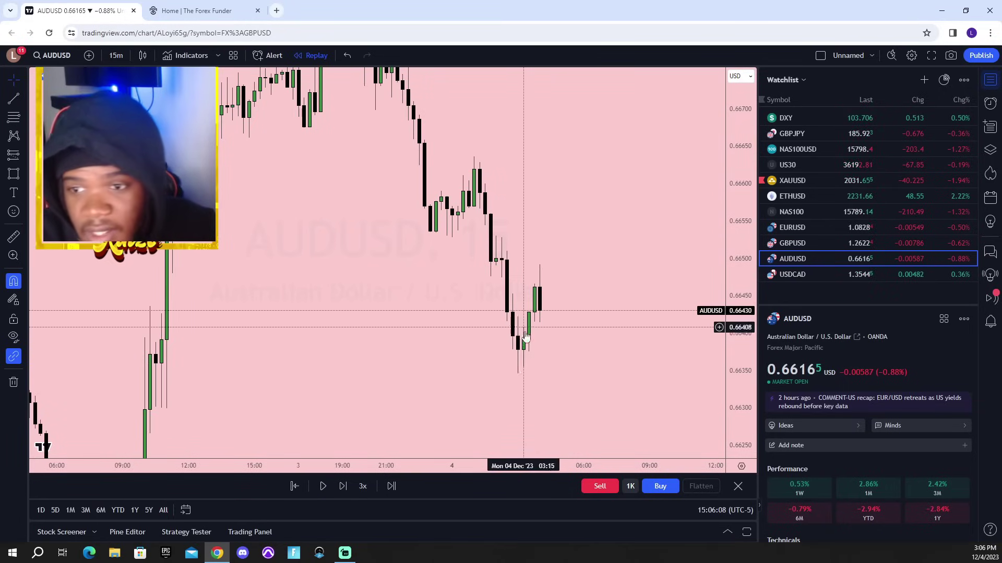
- Hide the watchlist to widen the AUDUSD 15-minute chart
{"action": "scroll", "coordinate": [369, 320], "scroll_direction": "down", "scroll_amount": 5}
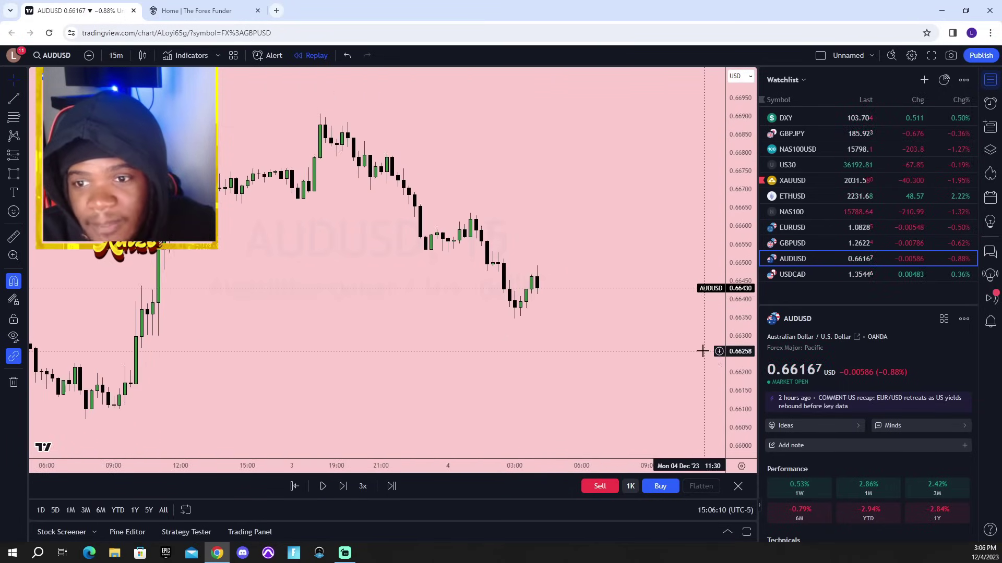
{"action": "left_click", "coordinate": [989, 80]}
{"action": "left_click_drag", "start_coordinate": [617, 330], "coordinate": [355, 371]}
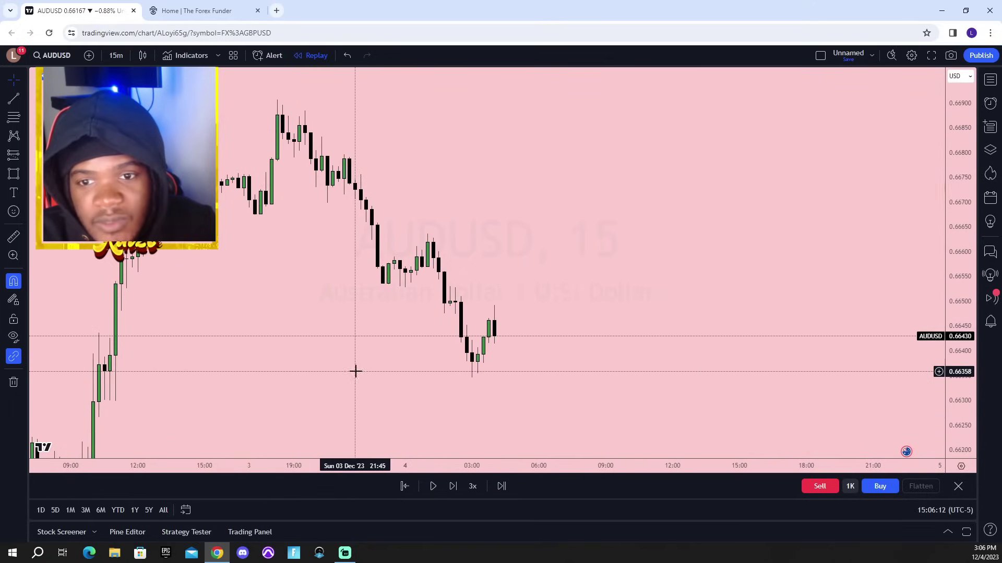
{"action": "scroll", "coordinate": [355, 371], "scroll_direction": "down", "scroll_amount": 7}
{"action": "scroll", "coordinate": [574, 346], "scroll_direction": "up", "scroll_amount": 7}
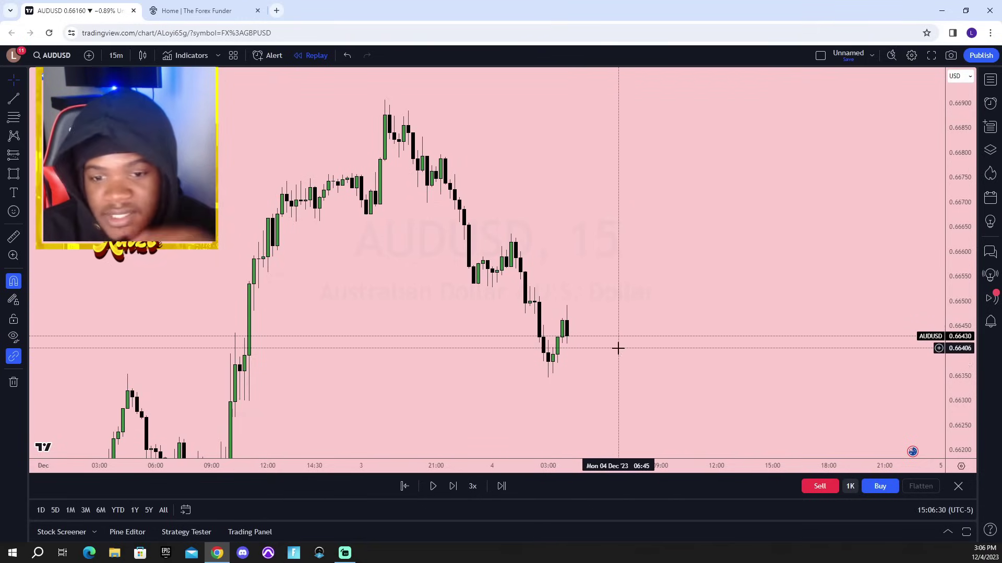
- Draw a Fibonacci retracement from the swing high at 0.66636 down to the 03:00 swing low at 0.66346
{"action": "scroll", "coordinate": [603, 381], "scroll_direction": "up", "scroll_amount": 3}
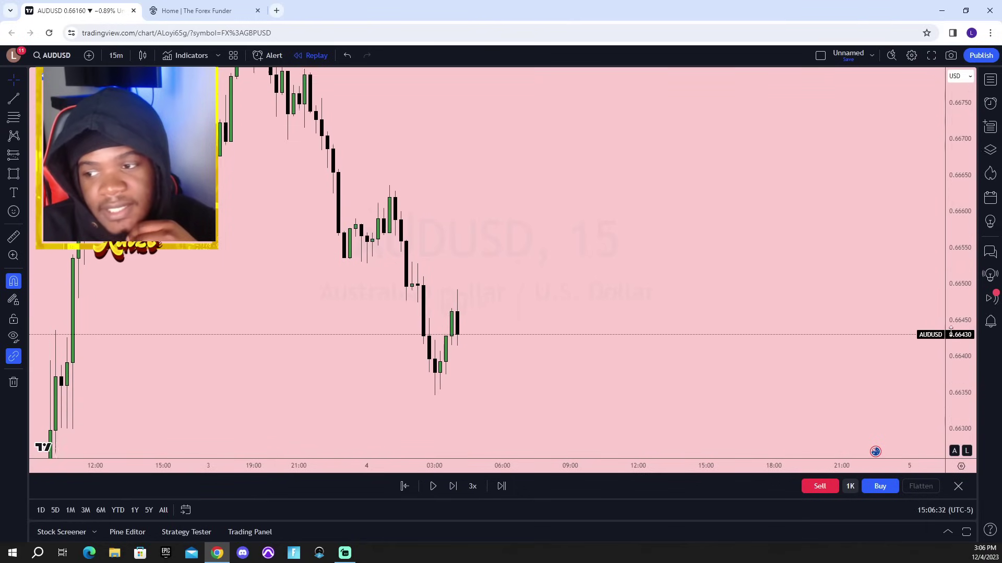
{"action": "left_click_drag", "start_coordinate": [492, 264], "coordinate": [472, 296]}
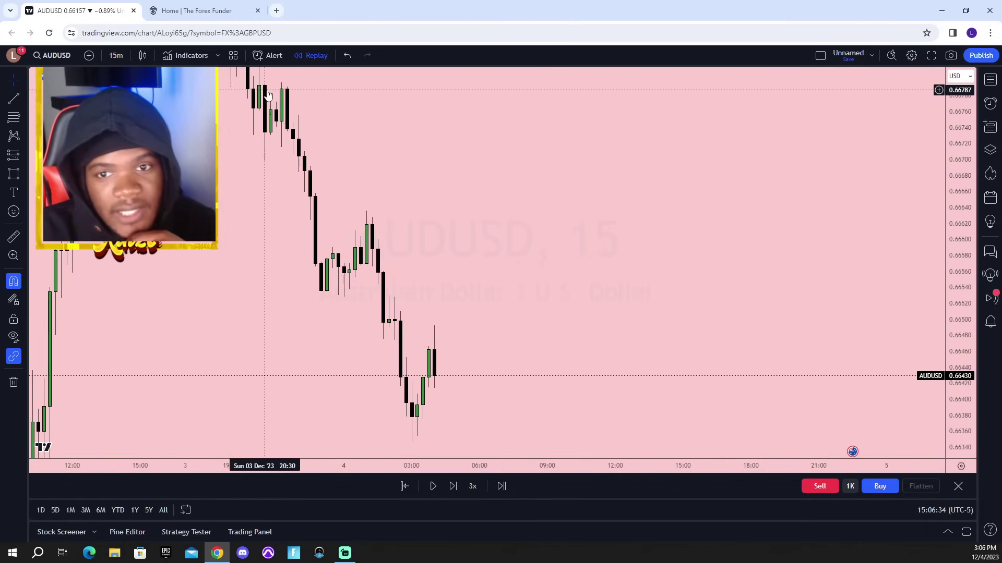
{"action": "left_click_drag", "start_coordinate": [408, 302], "coordinate": [385, 237]}
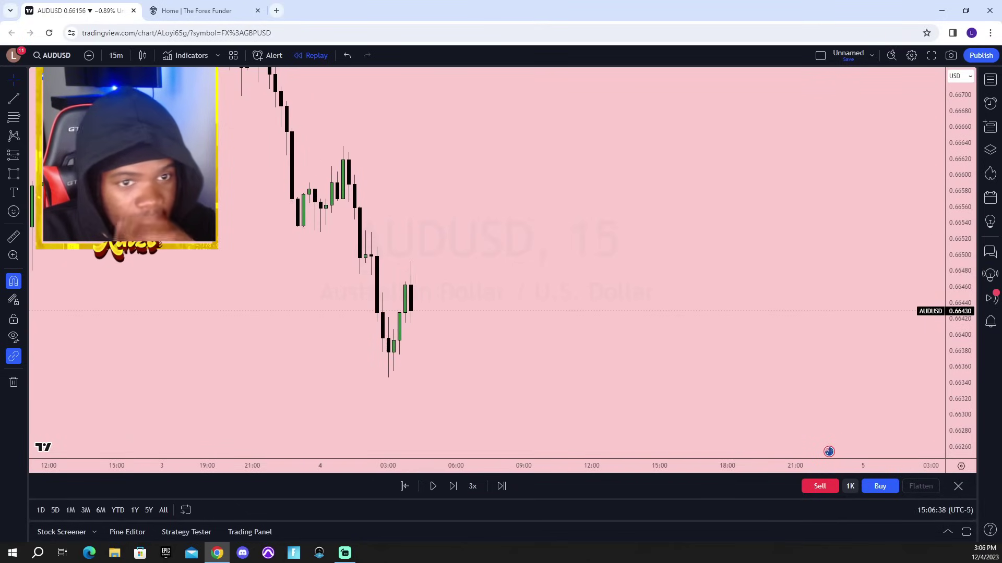
{"action": "left_click", "coordinate": [15, 120]}
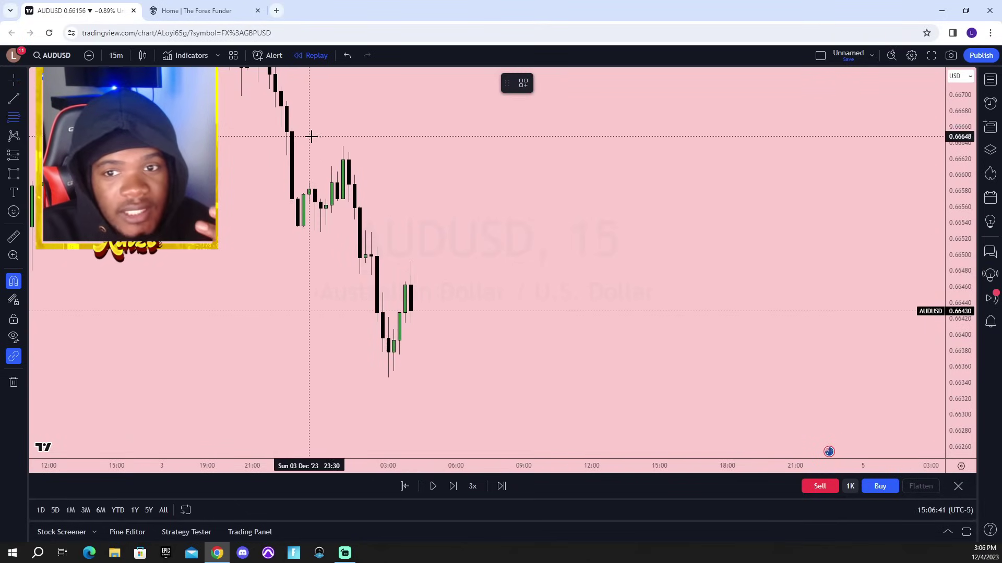
{"action": "left_click", "coordinate": [342, 144]}
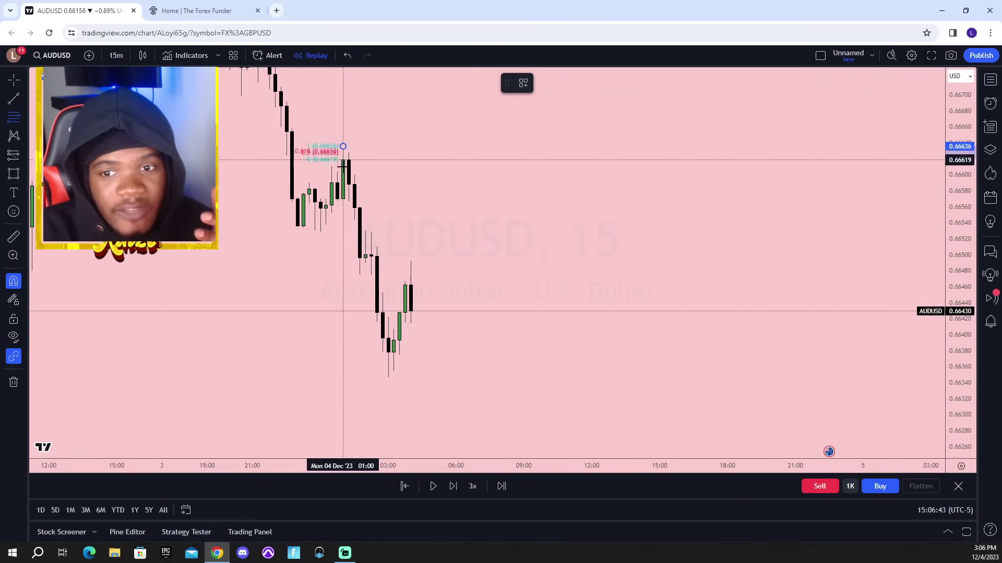
{"action": "left_click", "coordinate": [387, 375]}
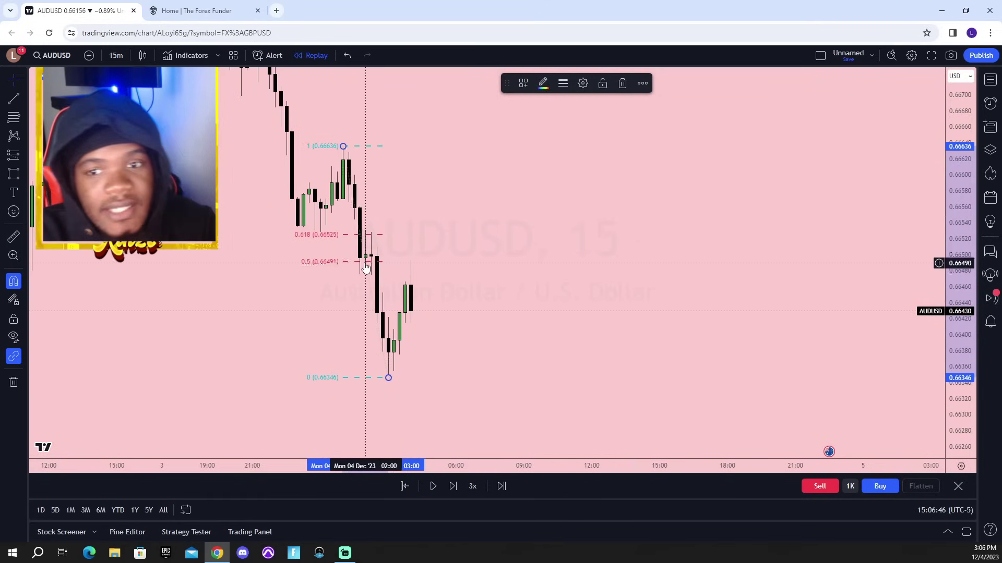
- Draw a rectangle zone from about 0.66544 to 0.66530, just above the 0.618 retracement level, starting at the large bearish candle
{"action": "scroll", "coordinate": [324, 268], "scroll_direction": "up", "scroll_amount": 4}
{"action": "left_click_drag", "start_coordinate": [266, 282], "coordinate": [584, 277]}
{"action": "left_click_drag", "start_coordinate": [954, 397], "coordinate": [954, 308]}
{"action": "left_click_drag", "start_coordinate": [459, 251], "coordinate": [407, 313]}
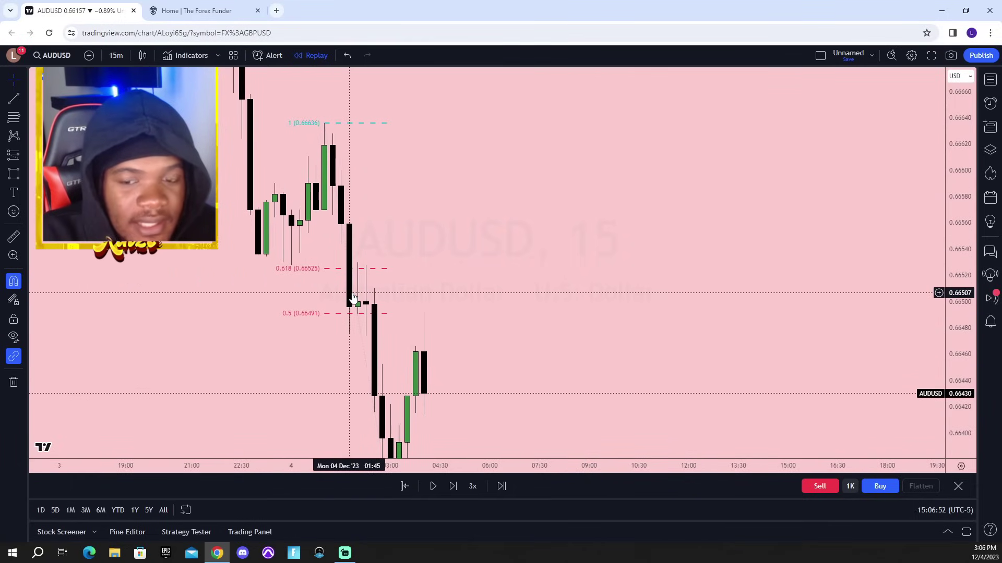
{"action": "left_click", "coordinate": [14, 173]}
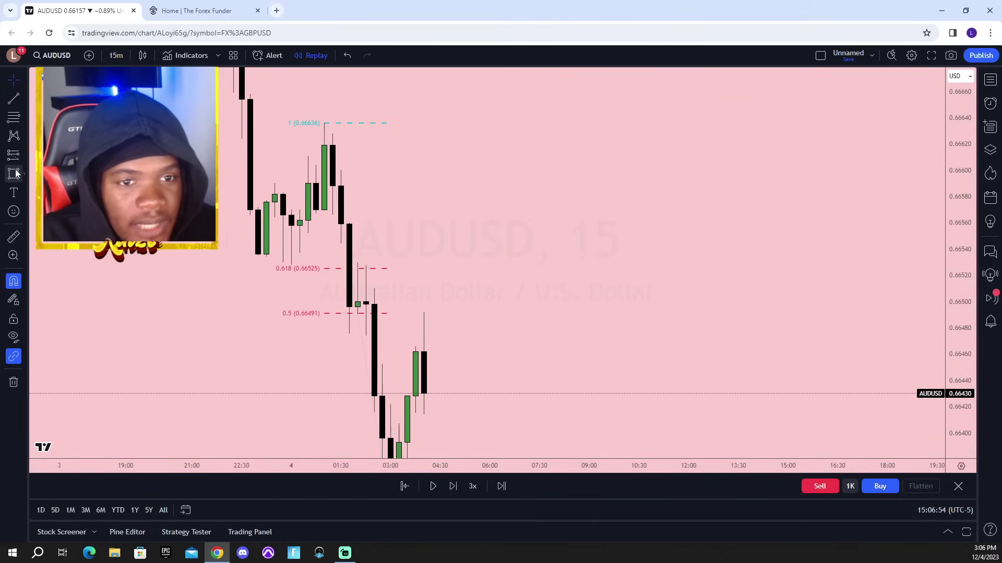
{"action": "mouse_move", "coordinate": [341, 243]}
{"action": "left_mouse_down"}
{"action": "mouse_move", "coordinate": [358, 262]}
{"action": "mouse_move", "coordinate": [524, 253]}
{"action": "left_mouse_up"}
{"action": "left_click_drag", "start_coordinate": [533, 310], "coordinate": [518, 272]}
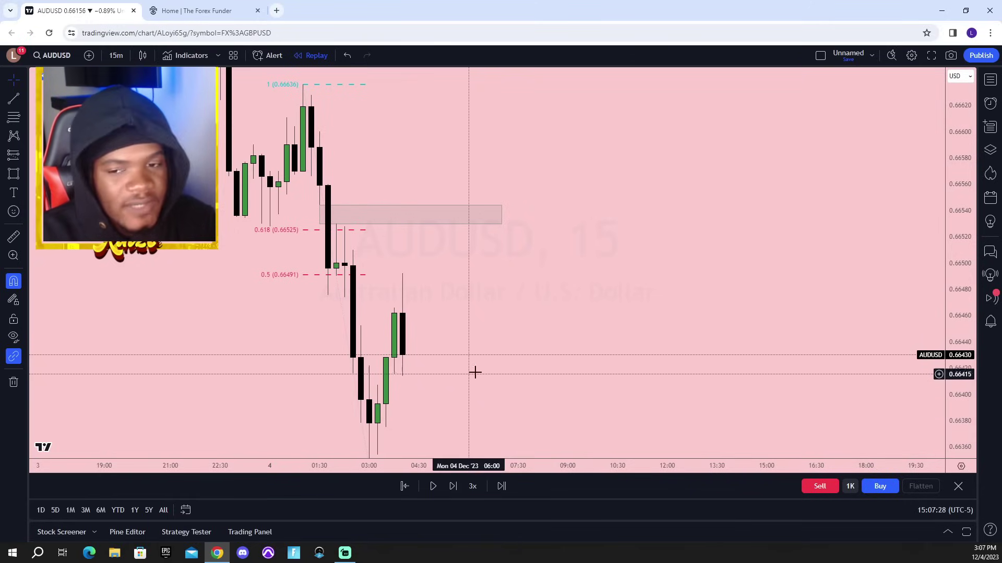
- Set the replay speed to 1x and play the replay until price reaches the rectangle zone, pausing at the 04:45 candle
{"action": "left_click_drag", "start_coordinate": [543, 367], "coordinate": [522, 332]}
{"action": "left_click_drag", "start_coordinate": [951, 165], "coordinate": [893, 292]}
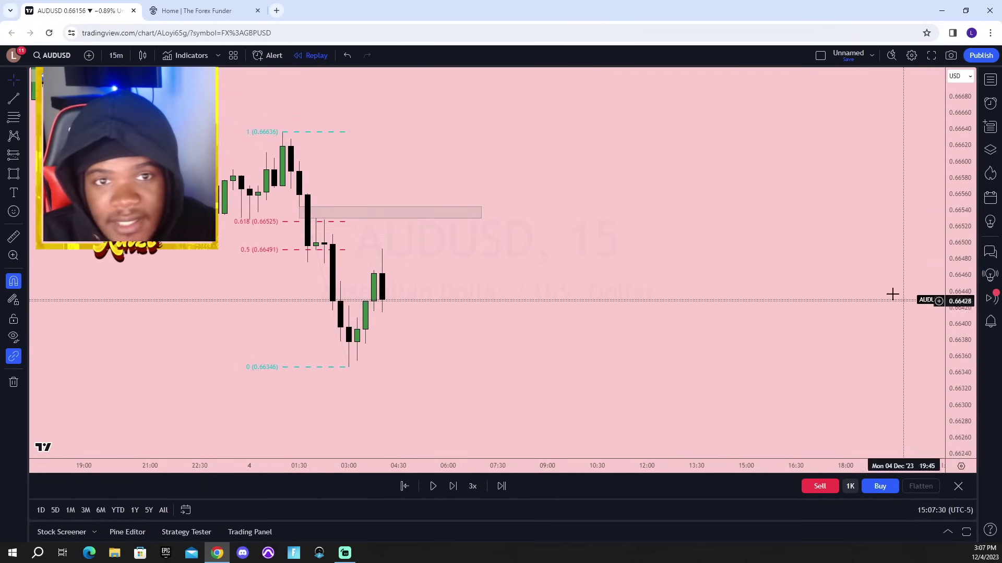
{"action": "left_click", "coordinate": [468, 488]}
{"action": "left_click", "coordinate": [494, 417]}
{"action": "left_click", "coordinate": [433, 486]}
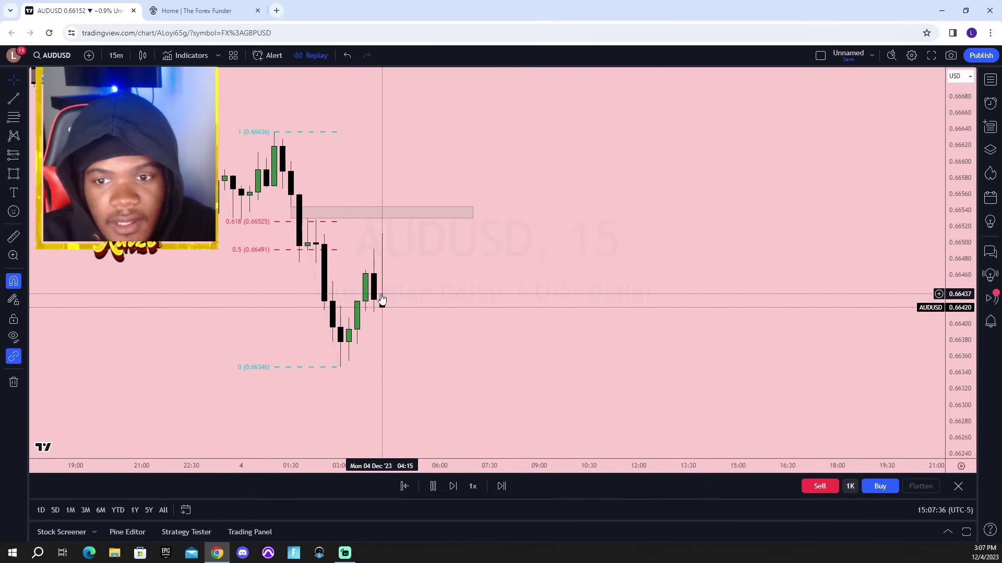
{"action": "left_click", "coordinate": [433, 486]}
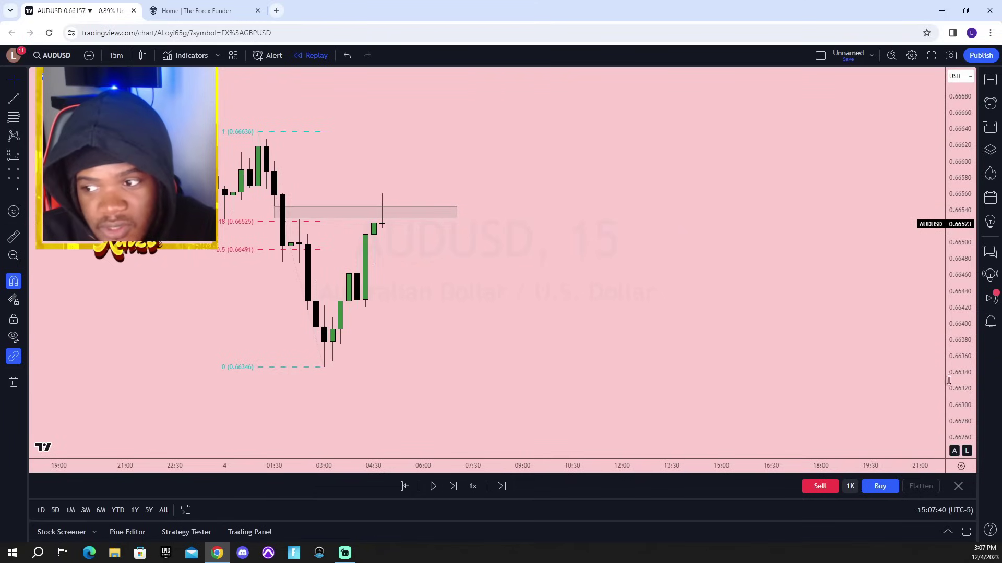
- Draw a horizontal trend line from the 04:45 candle's high at about 0.66560, extending to about 08:30
{"action": "left_click_drag", "start_coordinate": [948, 381], "coordinate": [949, 290]}
{"action": "left_click_drag", "start_coordinate": [565, 267], "coordinate": [571, 338]}
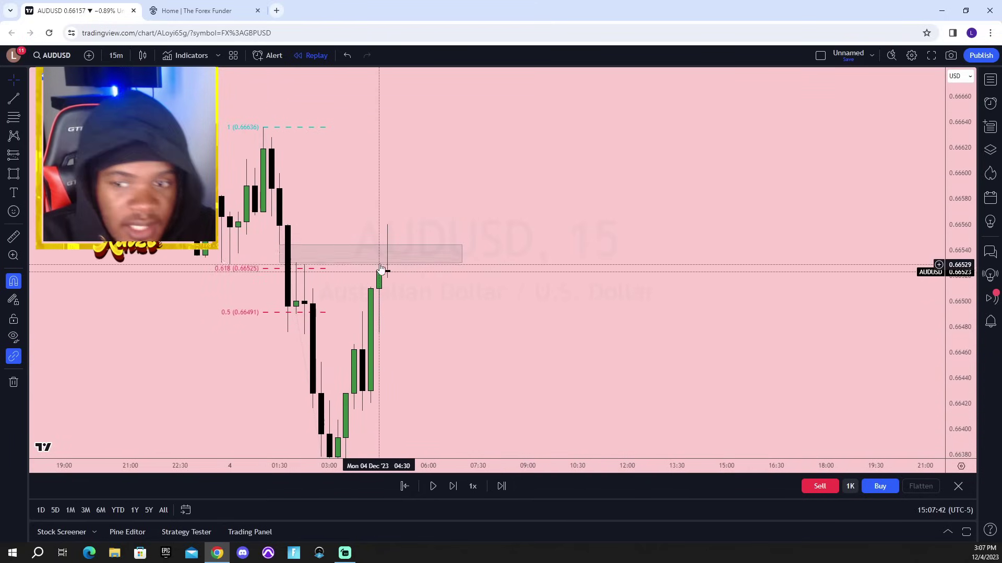
{"action": "key", "text": "alt+t"}
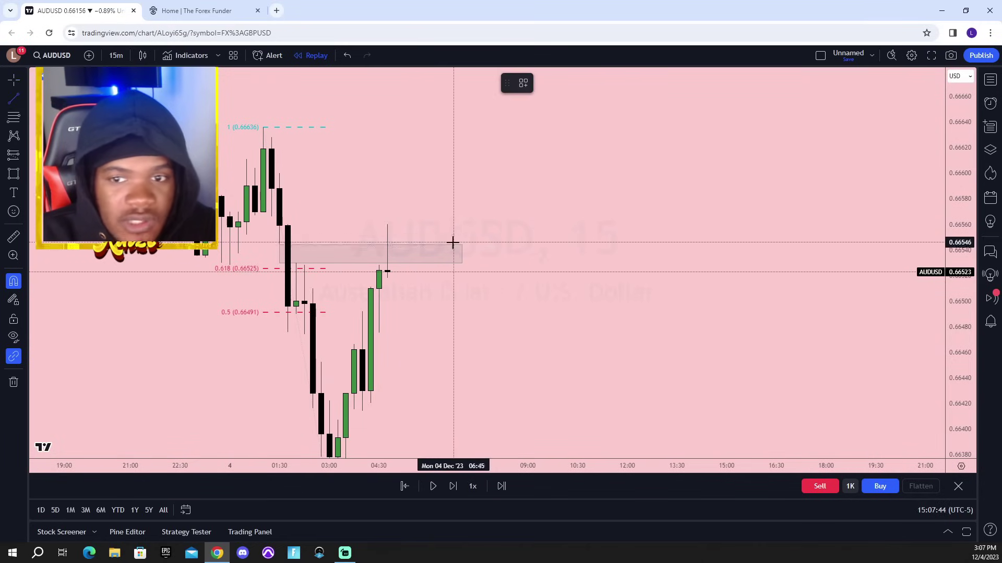
{"action": "left_click", "coordinate": [387, 223]}
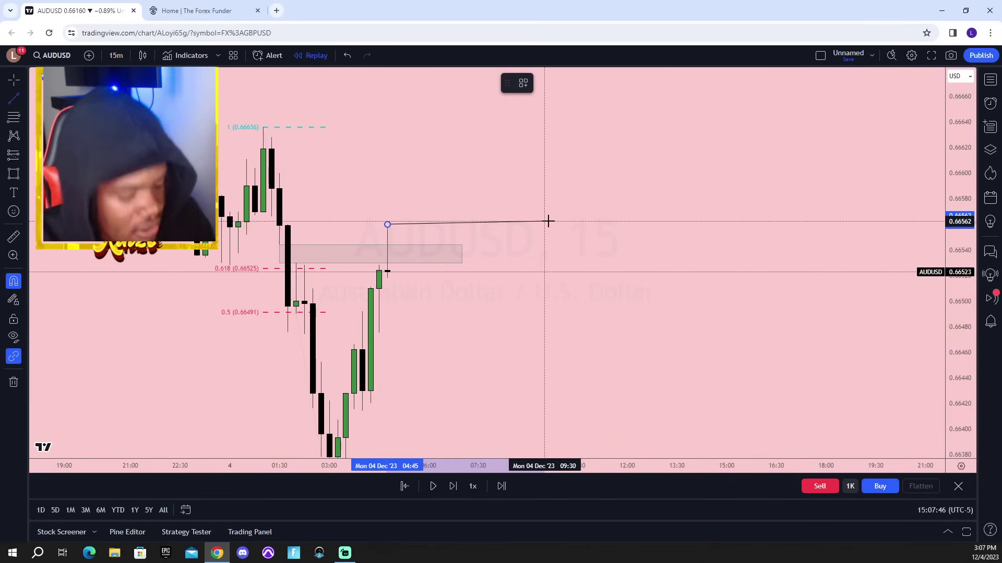
{"action": "left_click", "coordinate": [511, 226]}
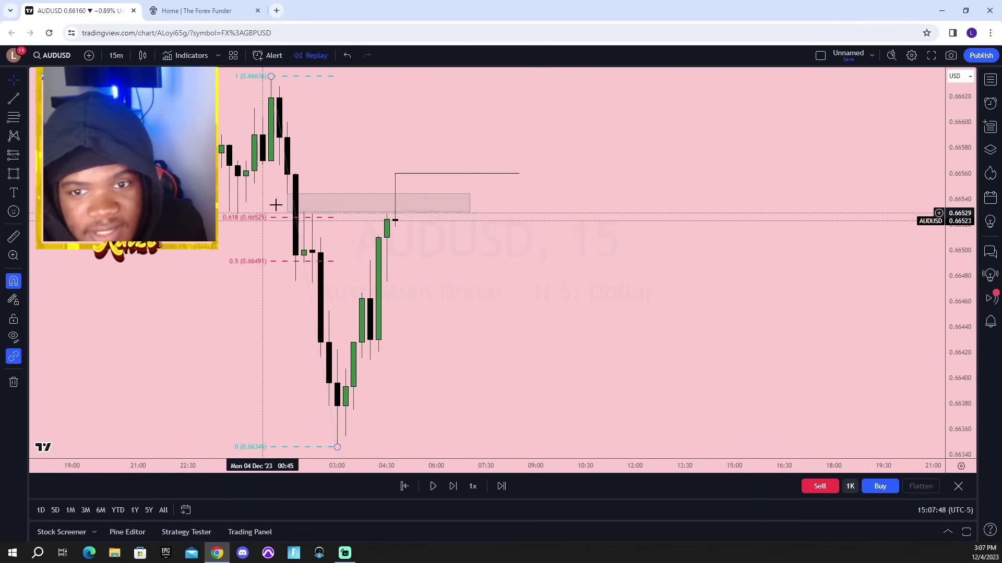
- Play the replay past the sweep of the trend line above the zone and pause it at the 08:00 candle
{"action": "scroll", "coordinate": [879, 324], "scroll_direction": "down", "scroll_amount": 3}
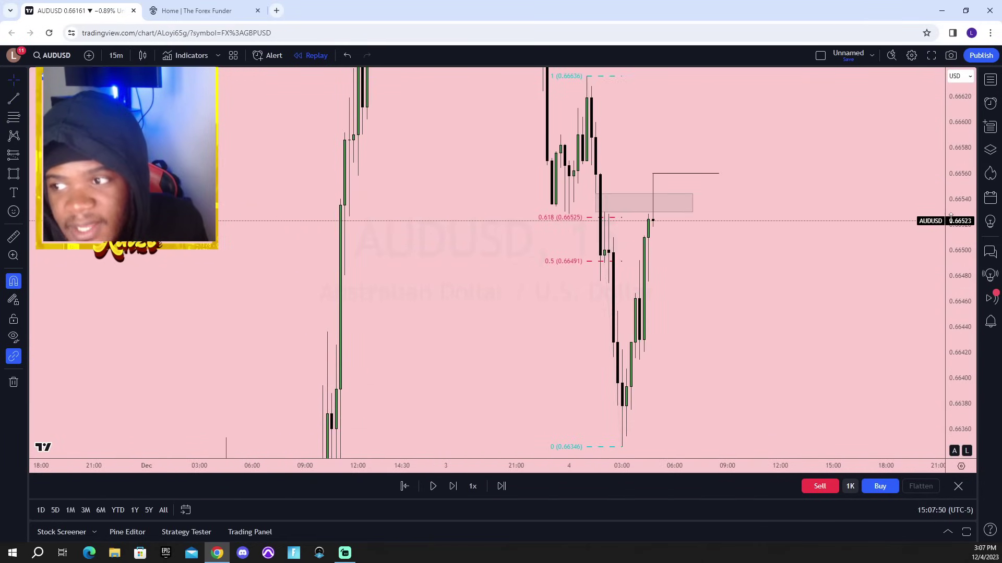
{"action": "left_click_drag", "start_coordinate": [713, 349], "coordinate": [593, 342]}
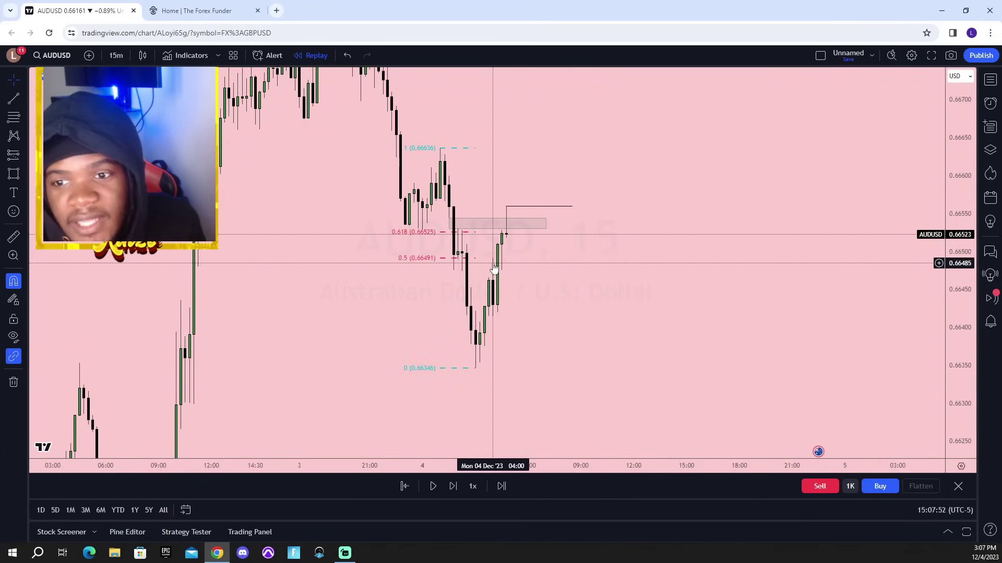
{"action": "left_click", "coordinate": [432, 487]}
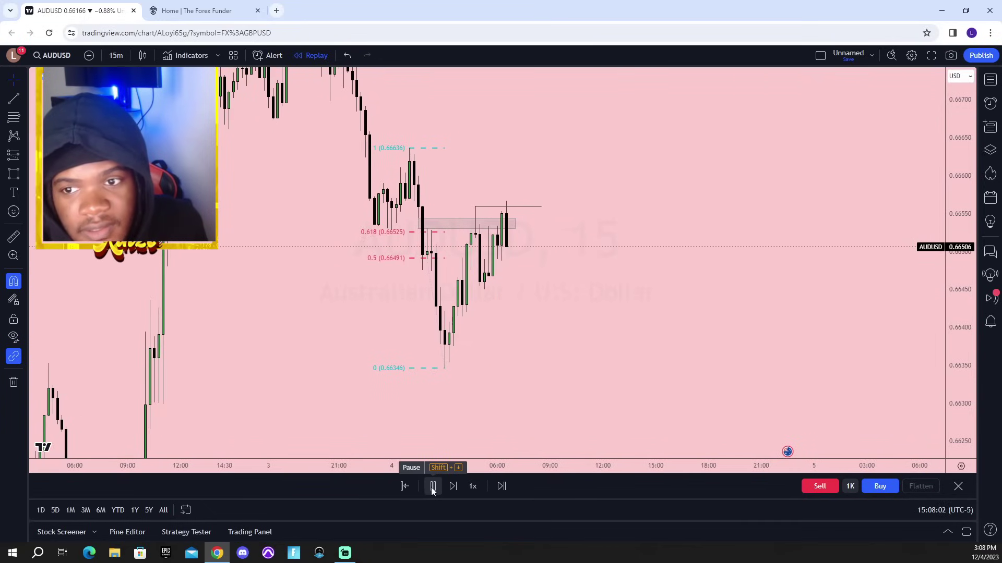
{"action": "left_click", "coordinate": [433, 487]}
- Draw a horizontal trend line from the 03:00 swing low at 0.66346, extending to about 12:00
{"action": "left_click_drag", "start_coordinate": [956, 369], "coordinate": [957, 266]}
{"action": "scroll", "coordinate": [798, 302], "scroll_direction": "up", "scroll_amount": 3}
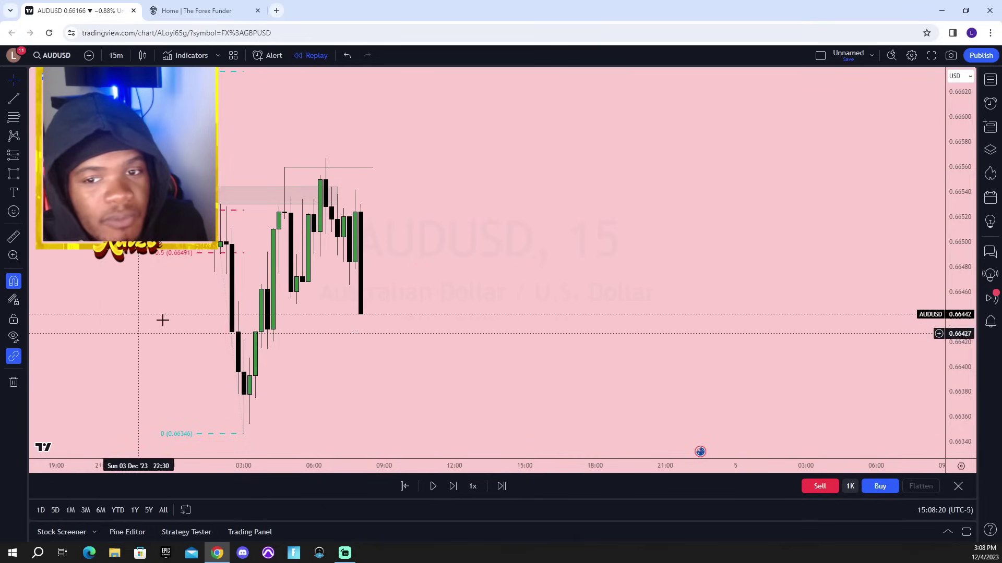
{"action": "left_click", "coordinate": [13, 99]}
{"action": "left_click", "coordinate": [244, 434]}
{"action": "left_click", "coordinate": [454, 434]}
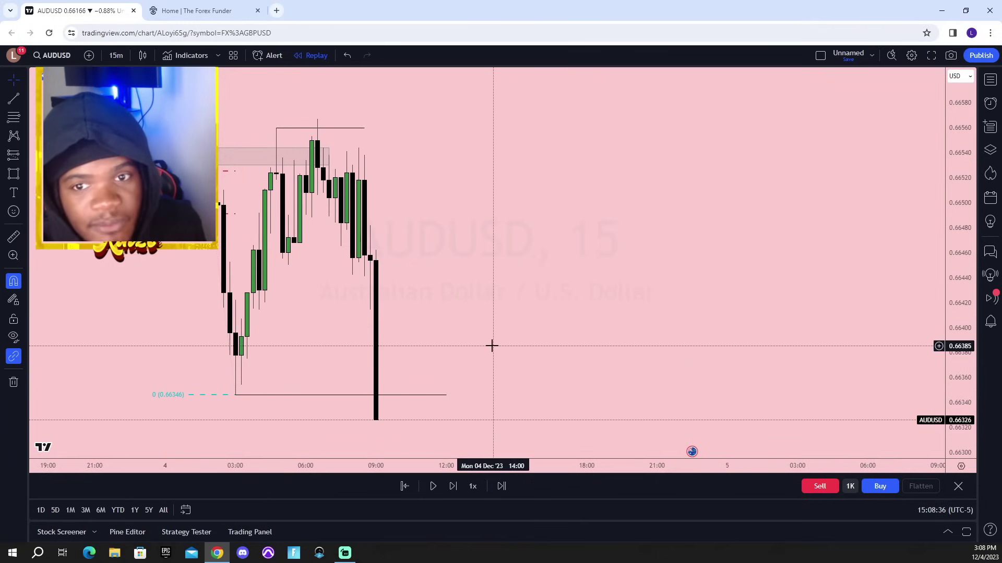
- Play the replay through the drop below the 0.66346 line and pause it at the 09:30 candle
{"action": "left_click_drag", "start_coordinate": [492, 347], "coordinate": [485, 296]}
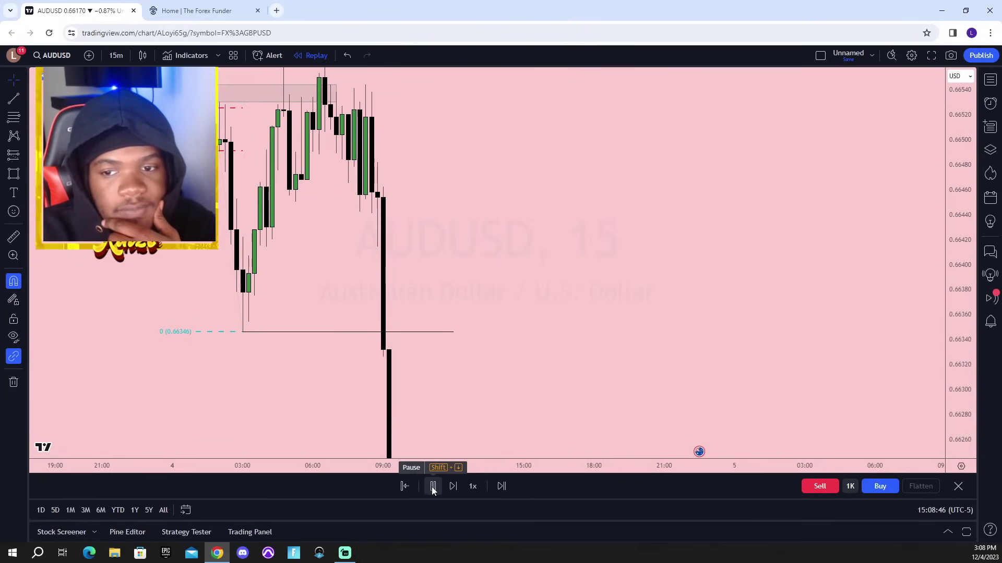
{"action": "left_click", "coordinate": [433, 487]}
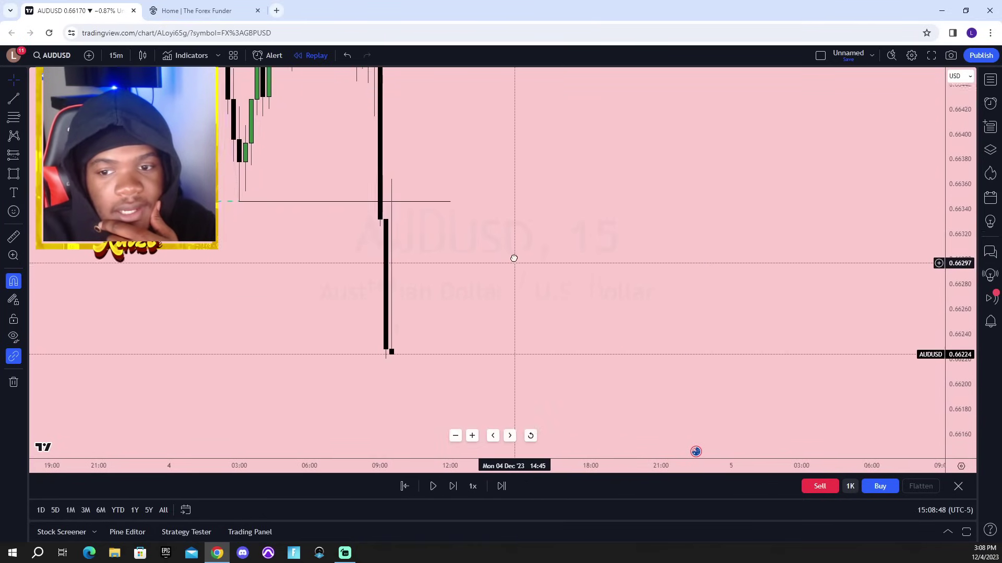
{"action": "left_click_drag", "start_coordinate": [965, 231], "coordinate": [931, 342]}
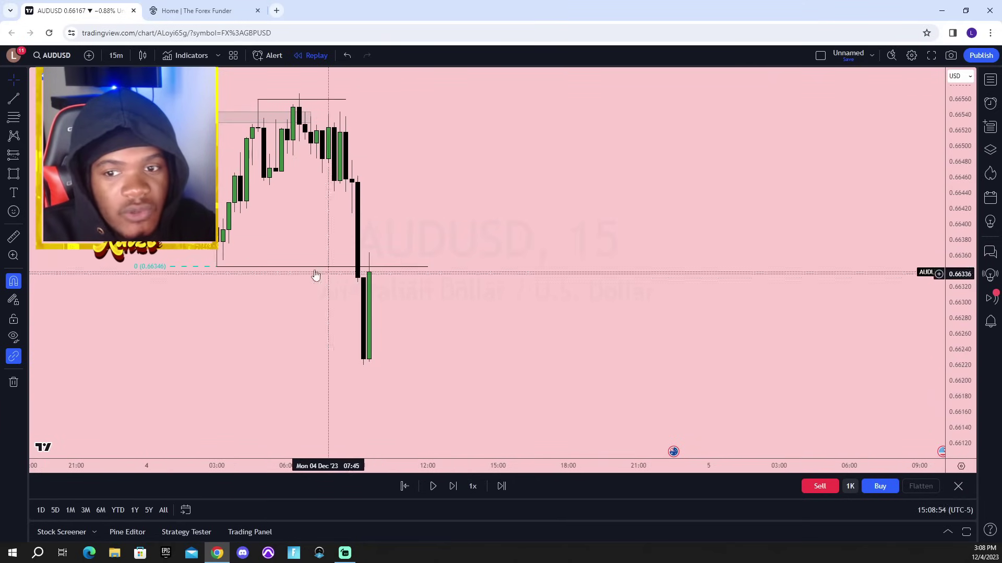
{"action": "left_click", "coordinate": [19, 175]}
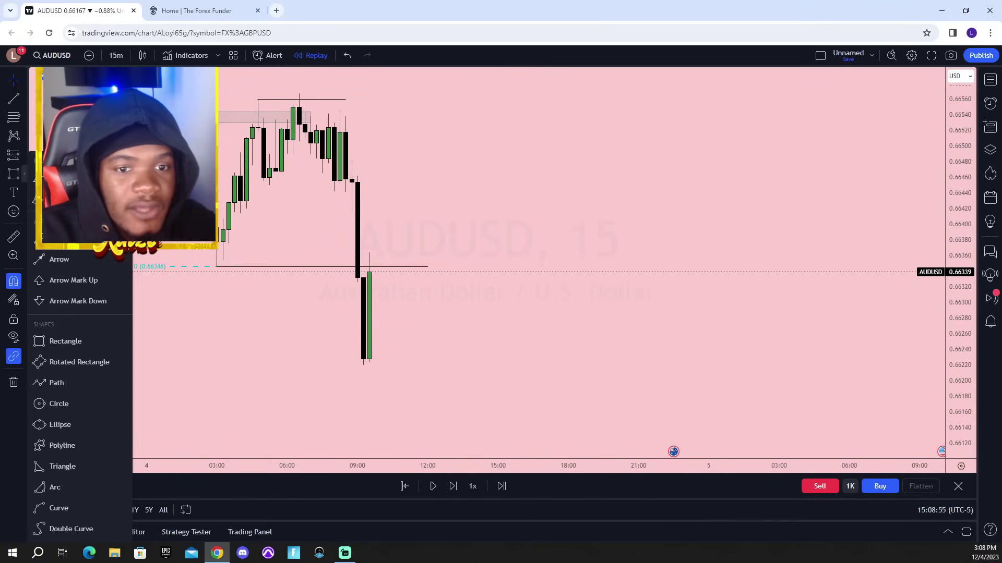
{"action": "left_click", "coordinate": [52, 339]}
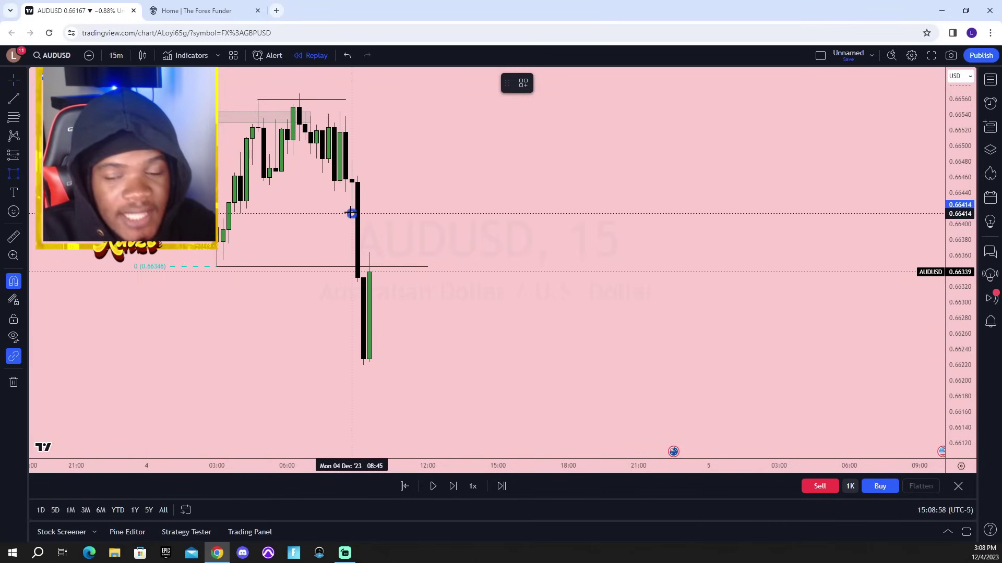
{"action": "key", "text": "Escape"}
{"action": "scroll", "coordinate": [443, 236], "scroll_direction": "up", "scroll_amount": 3}
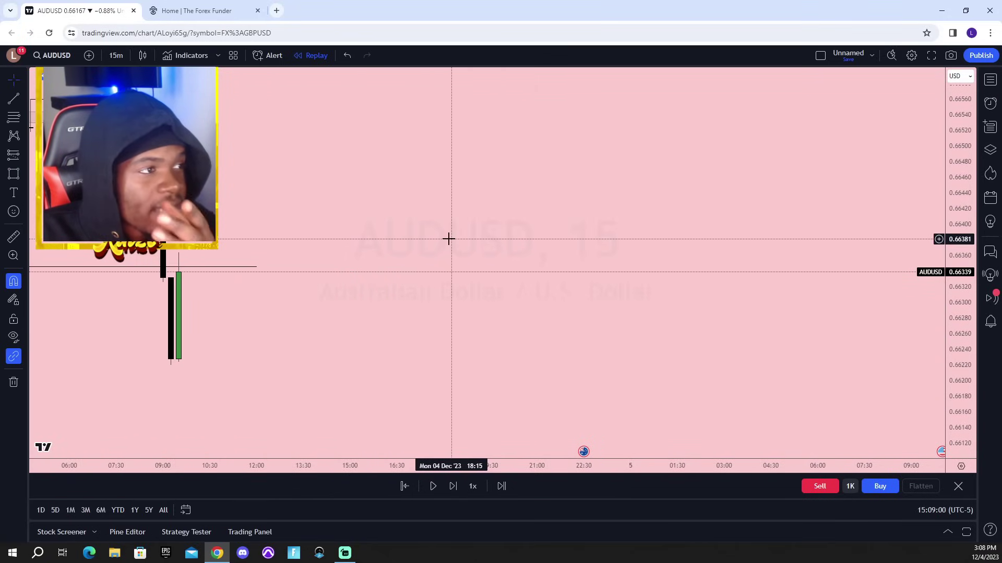
{"action": "scroll", "coordinate": [424, 253], "scroll_direction": "up", "scroll_amount": 3}
{"action": "left_click_drag", "start_coordinate": [253, 254], "coordinate": [615, 299]}
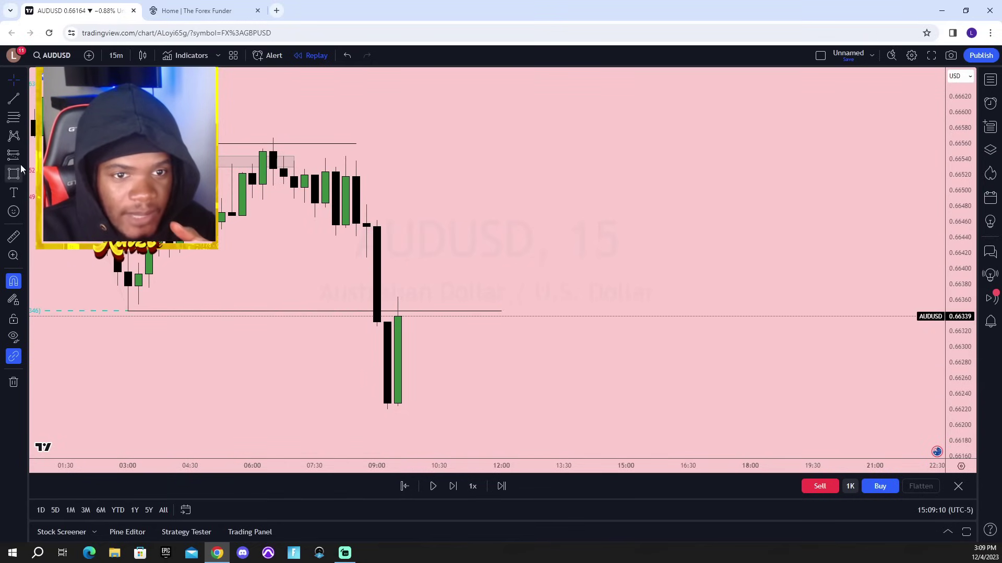
- Draw a rectangle over the new imbalance from the 08:45 candle, spanning about 0.66414 to 0.66332 and extending to about 14:45
{"action": "mouse_move", "coordinate": [366, 258]}
{"action": "left_mouse_down"}
{"action": "mouse_move", "coordinate": [387, 321]}
{"action": "mouse_move", "coordinate": [616, 289]}
{"action": "left_mouse_up"}
{"action": "left_click", "coordinate": [515, 353]}
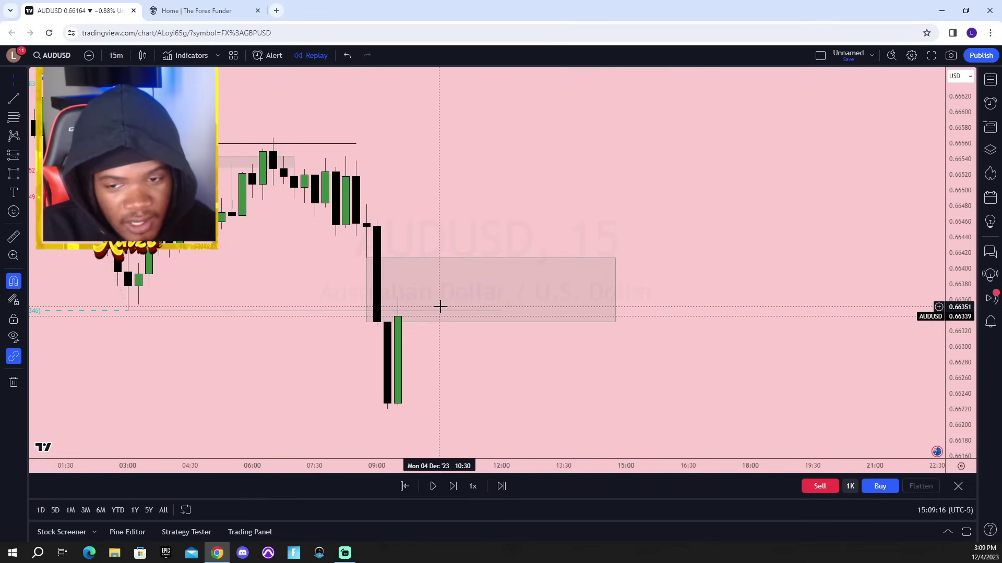
{"action": "scroll", "coordinate": [606, 383], "scroll_direction": "down", "scroll_amount": 4}
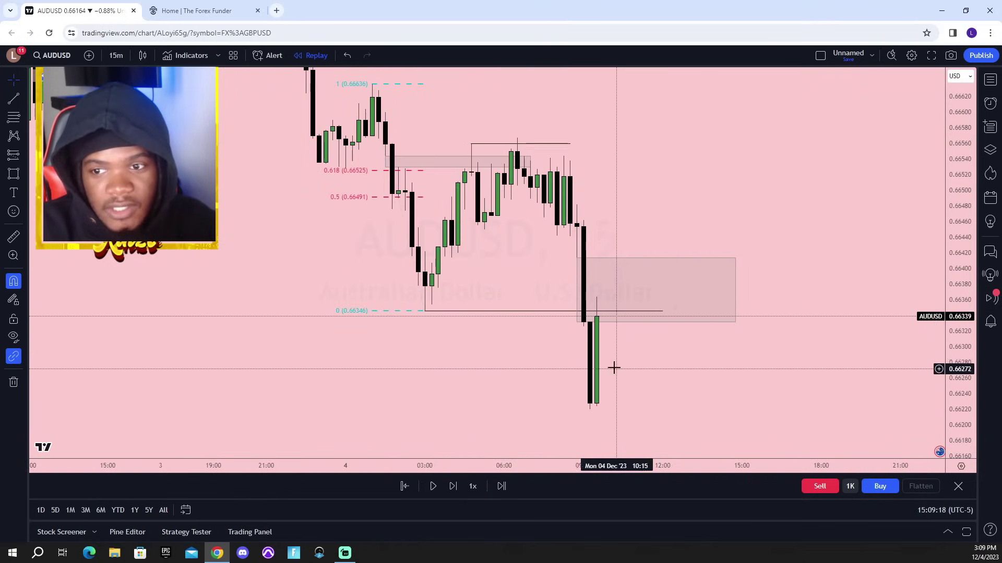
{"action": "left_click_drag", "start_coordinate": [637, 358], "coordinate": [516, 365]}
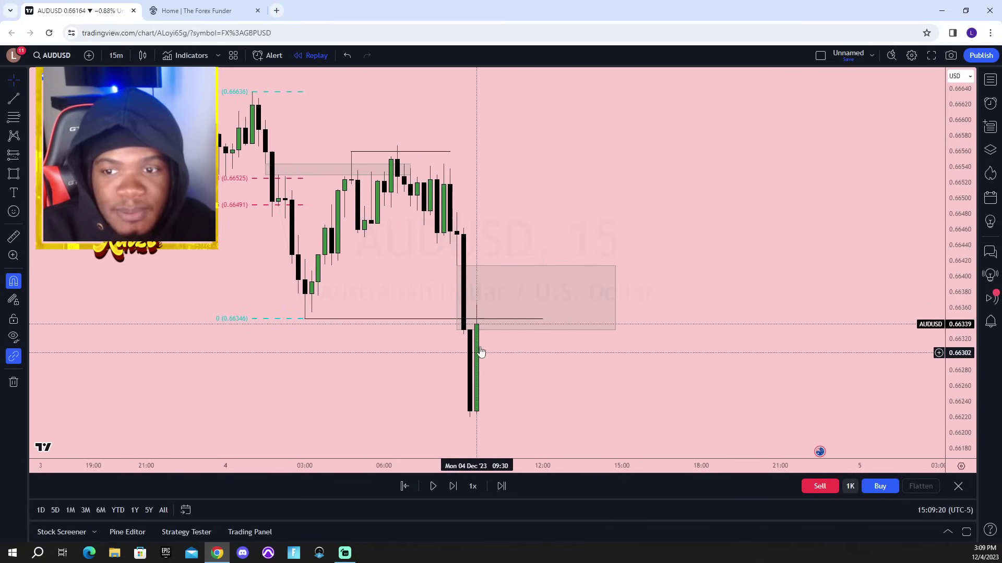
- Place a short position at 10:15 with its entry at 0.66332 and its stop at 0.66567, the 06:30 swing high
{"action": "left_click", "coordinate": [23, 156]}
{"action": "left_click", "coordinate": [90, 188]}
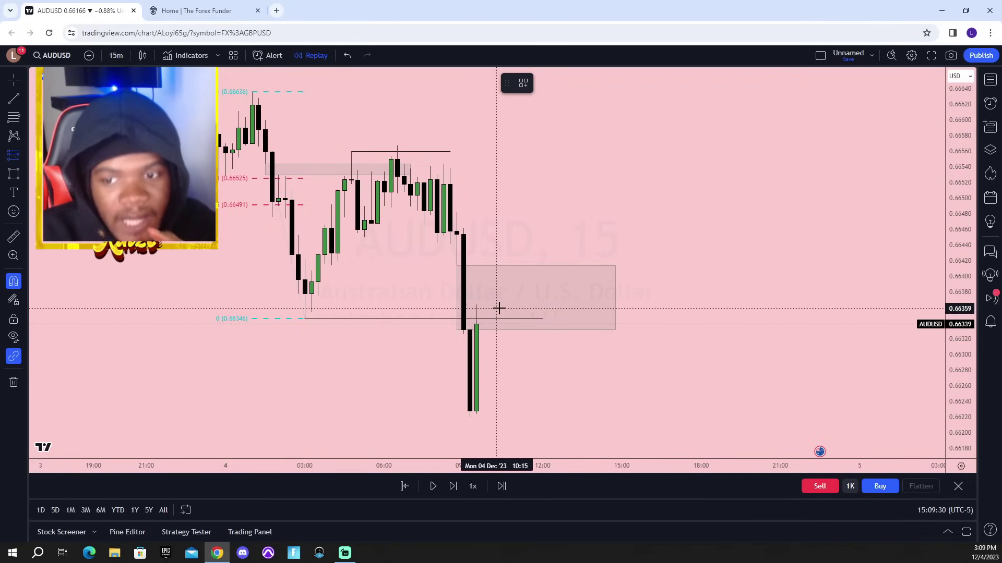
{"action": "left_click", "coordinate": [497, 330]}
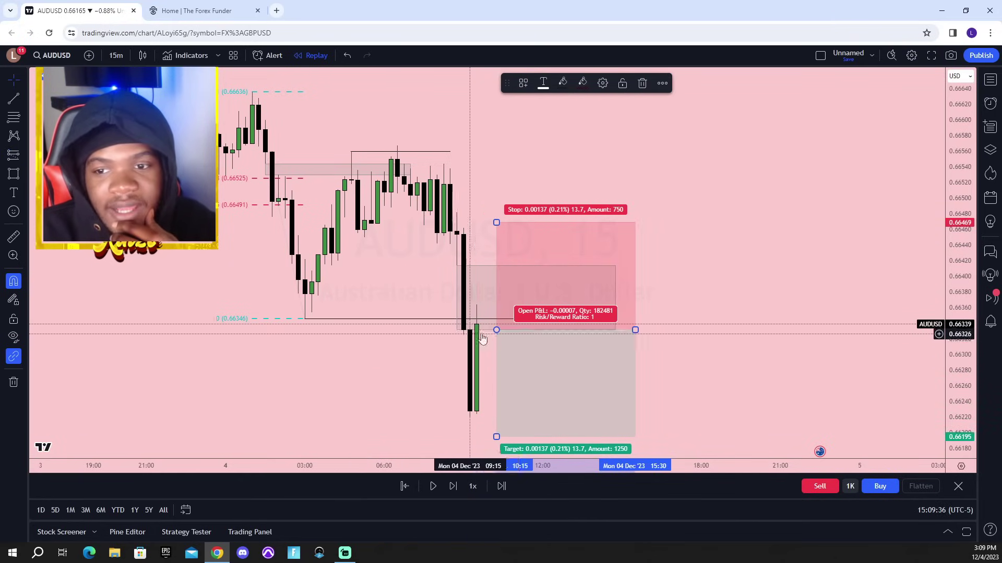
{"action": "left_click_drag", "start_coordinate": [496, 223], "coordinate": [497, 144]}
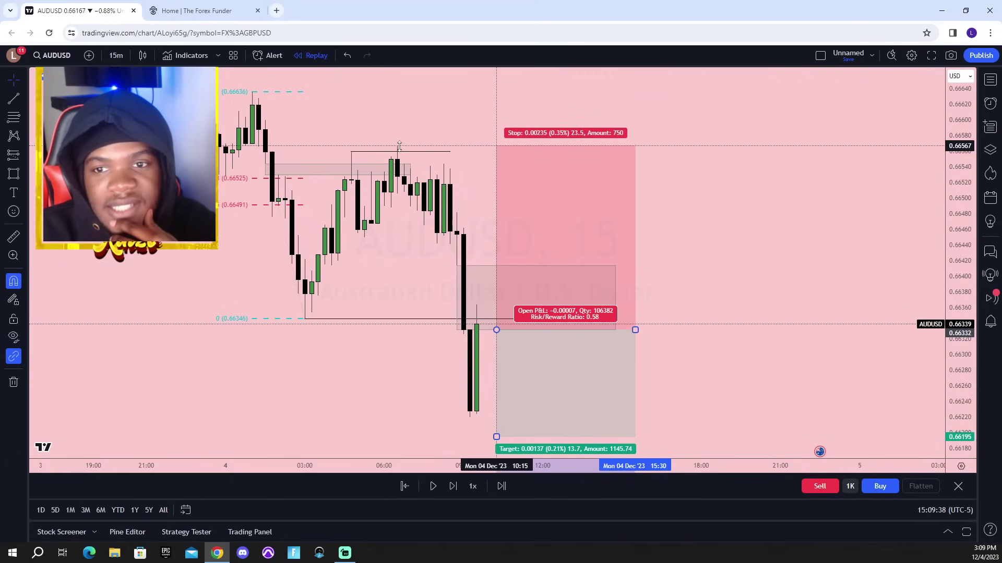
{"action": "left_click_drag", "start_coordinate": [399, 246], "coordinate": [354, 218]}
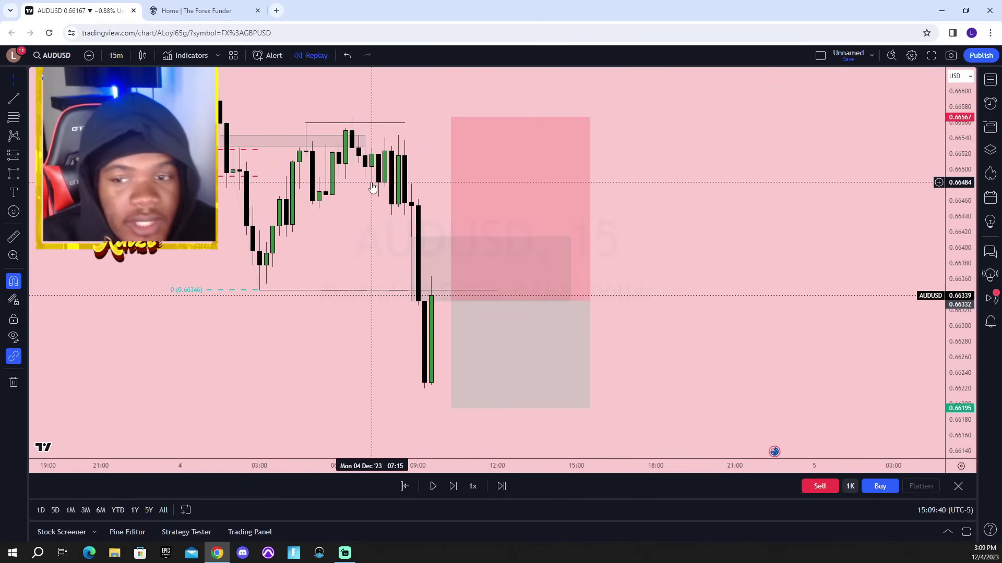
- Set the short position's target to 0.66219, at the swing low just before the entry
{"action": "scroll", "coordinate": [566, 239], "scroll_direction": "down", "scroll_amount": 5}
{"action": "left_click_drag", "start_coordinate": [585, 338], "coordinate": [456, 257]}
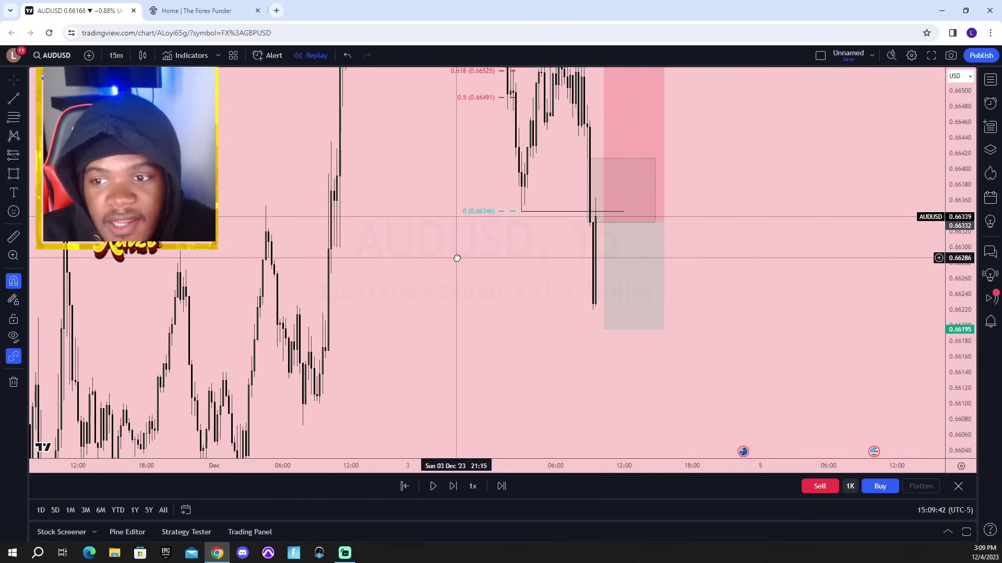
{"action": "left_click_drag", "start_coordinate": [597, 328], "coordinate": [598, 311]}
{"action": "scroll", "coordinate": [664, 308], "scroll_direction": "up", "scroll_amount": 6}
{"action": "mouse_move", "coordinate": [631, 272]}
{"action": "left_mouse_down"}
{"action": "mouse_move", "coordinate": [632, 289]}
{"action": "mouse_move", "coordinate": [809, 314]}
{"action": "left_mouse_up"}
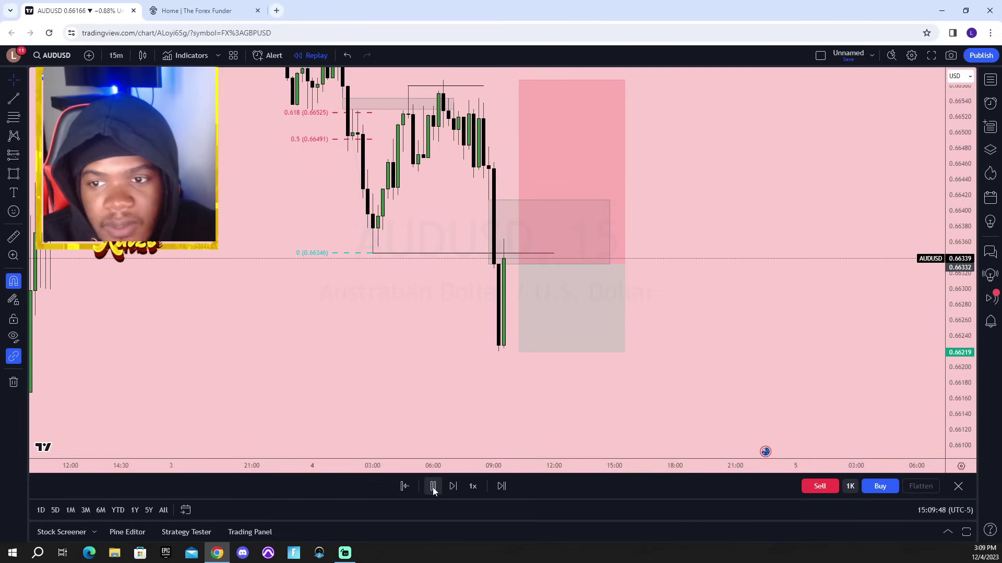
- Play the replay through the retest of the new imbalance zone and past the target, pausing at the 10:30 candle
{"action": "left_click_drag", "start_coordinate": [454, 388], "coordinate": [356, 393]}
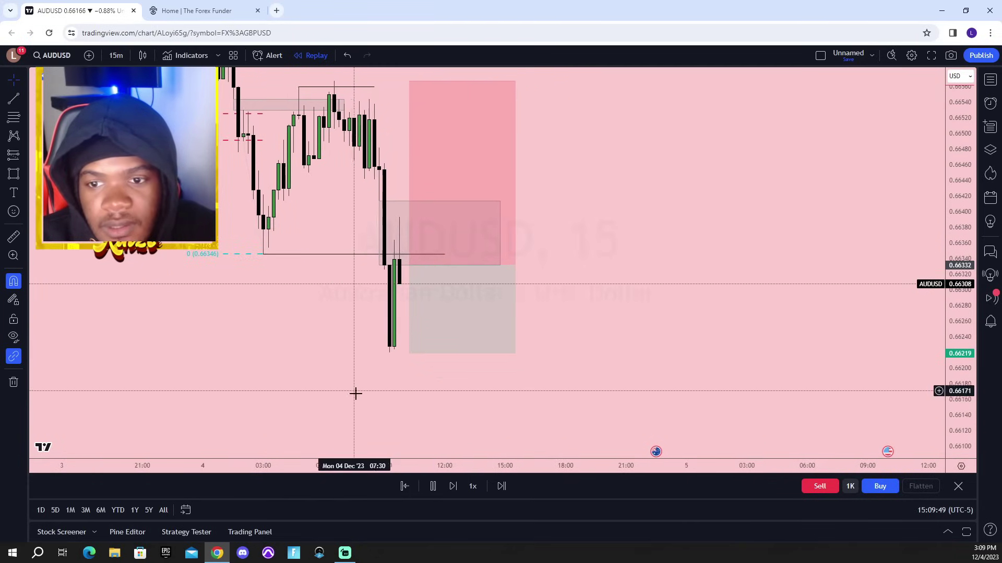
{"action": "left_click", "coordinate": [437, 489]}
{"action": "left_click_drag", "start_coordinate": [461, 367], "coordinate": [458, 293]}
{"action": "left_click_drag", "start_coordinate": [959, 138], "coordinate": [956, 235]}
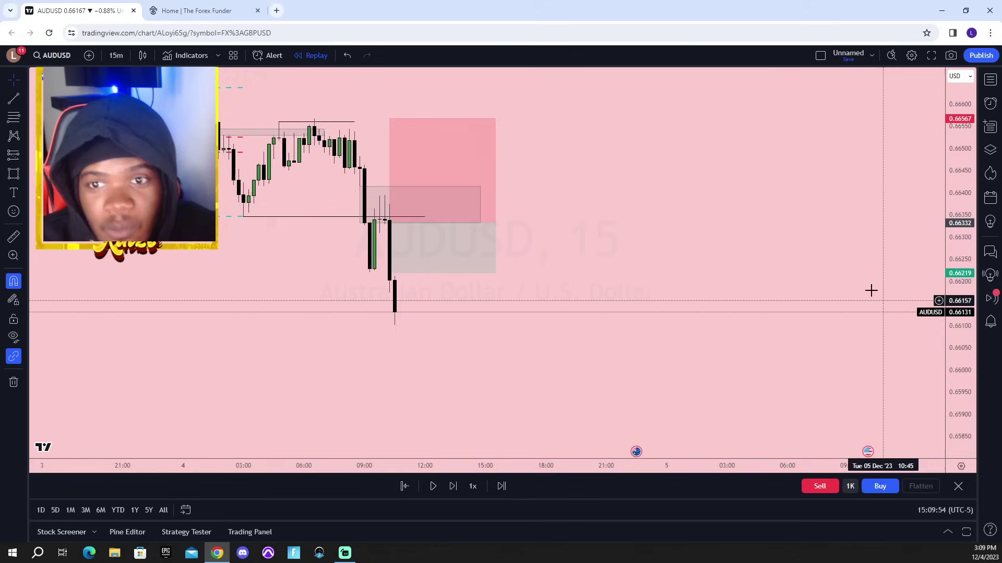
{"action": "scroll", "coordinate": [733, 174], "scroll_direction": "down", "scroll_amount": 3}
{"action": "left_click_drag", "start_coordinate": [659, 264], "coordinate": [584, 340]}
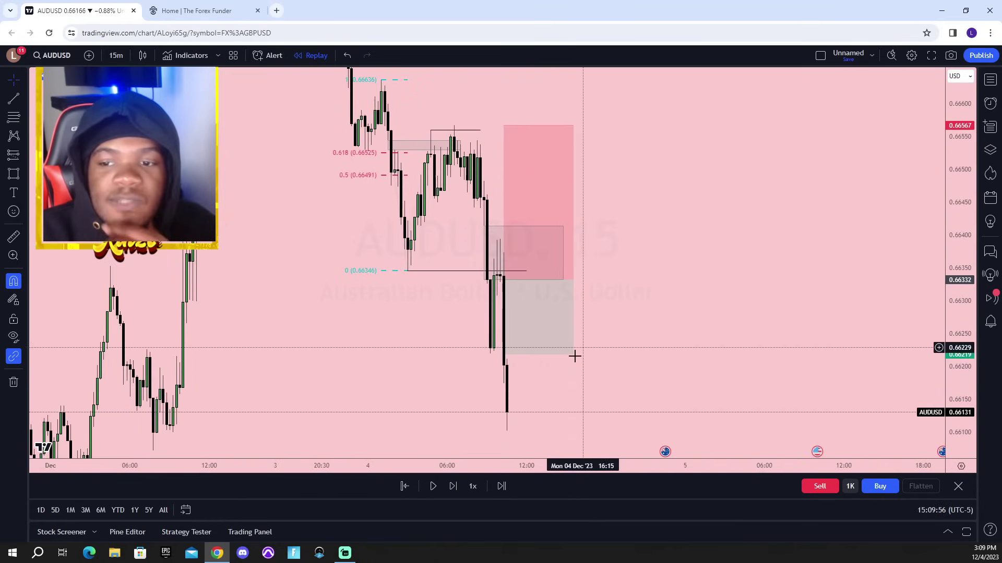
- Tighten the short position's stop to 0.66446, just above the new imbalance zone
{"action": "left_click", "coordinate": [504, 355]}
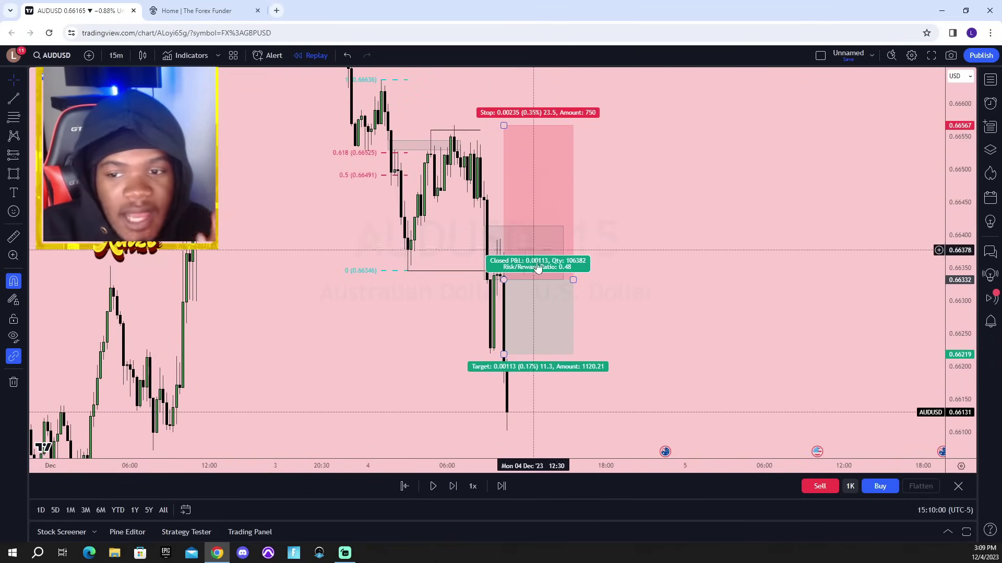
{"action": "scroll", "coordinate": [514, 365], "scroll_direction": "up", "scroll_amount": 4}
{"action": "left_click_drag", "start_coordinate": [600, 389], "coordinate": [686, 331]}
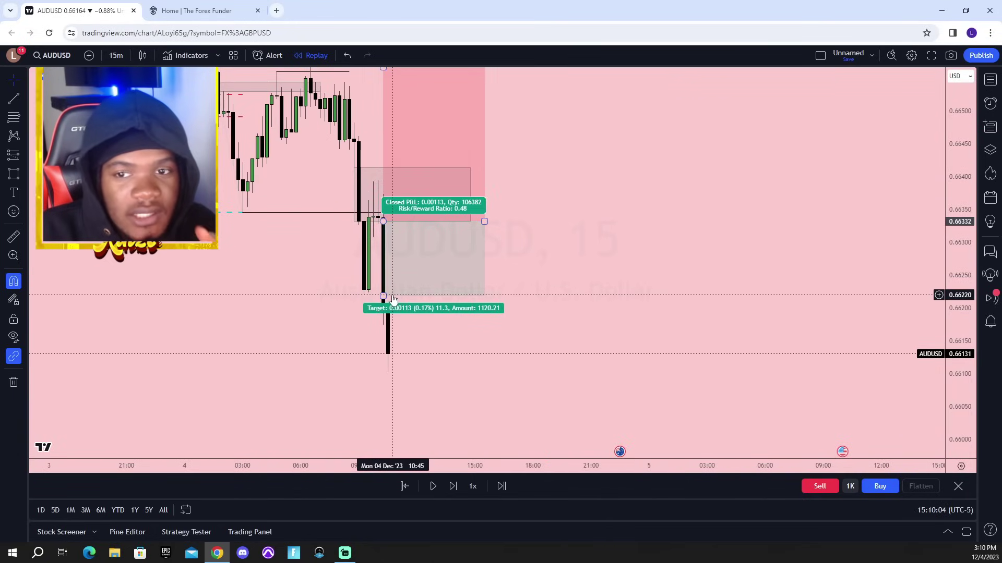
{"action": "left_click_drag", "start_coordinate": [339, 291], "coordinate": [298, 378]}
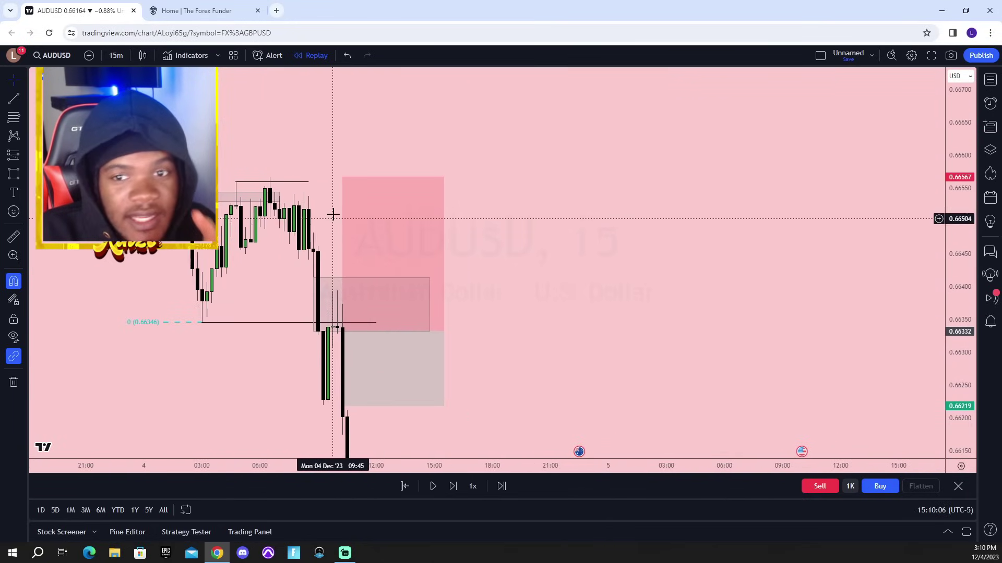
{"action": "mouse_move", "coordinate": [342, 177]}
{"action": "left_mouse_down"}
{"action": "mouse_move", "coordinate": [340, 224]}
{"action": "mouse_move", "coordinate": [317, 247]}
{"action": "mouse_move", "coordinate": [322, 256]}
{"action": "left_mouse_up"}
{"action": "scroll", "coordinate": [568, 302], "scroll_direction": "up", "scroll_amount": 4}
{"action": "left_click_drag", "start_coordinate": [324, 324], "coordinate": [669, 280]}
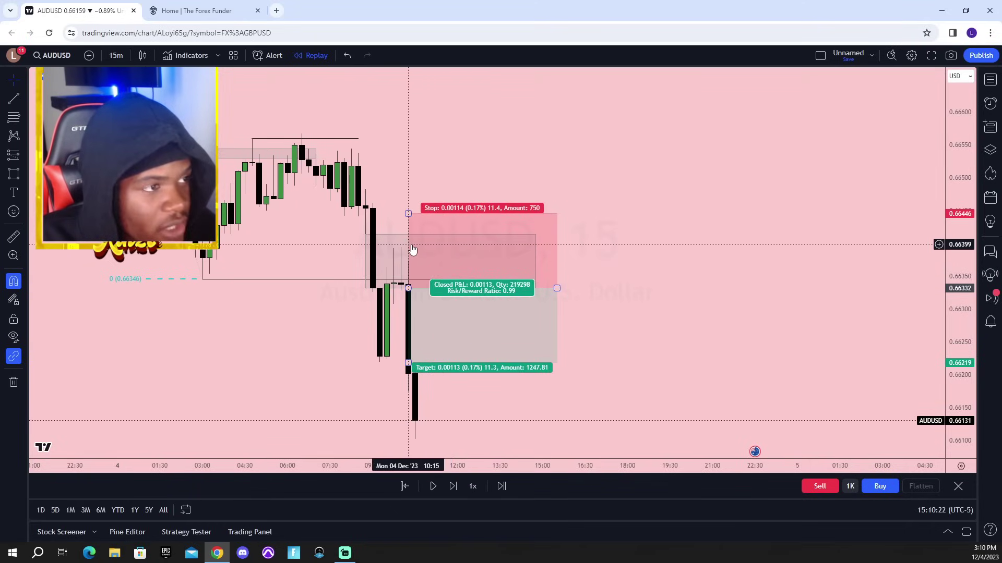
- Set the short position's stop to 0.66567 at the 06:30 swing high and extend its target to 0.66102
{"action": "left_click_drag", "start_coordinate": [408, 214], "coordinate": [304, 132]}
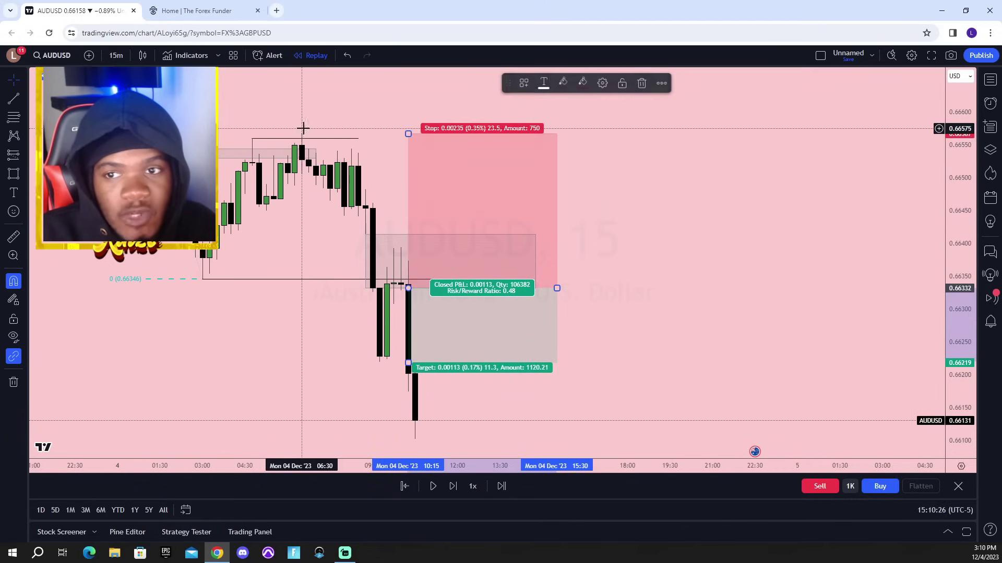
{"action": "left_click_drag", "start_coordinate": [403, 263], "coordinate": [382, 224]}
{"action": "scroll", "coordinate": [468, 340], "scroll_direction": "down", "scroll_amount": 3}
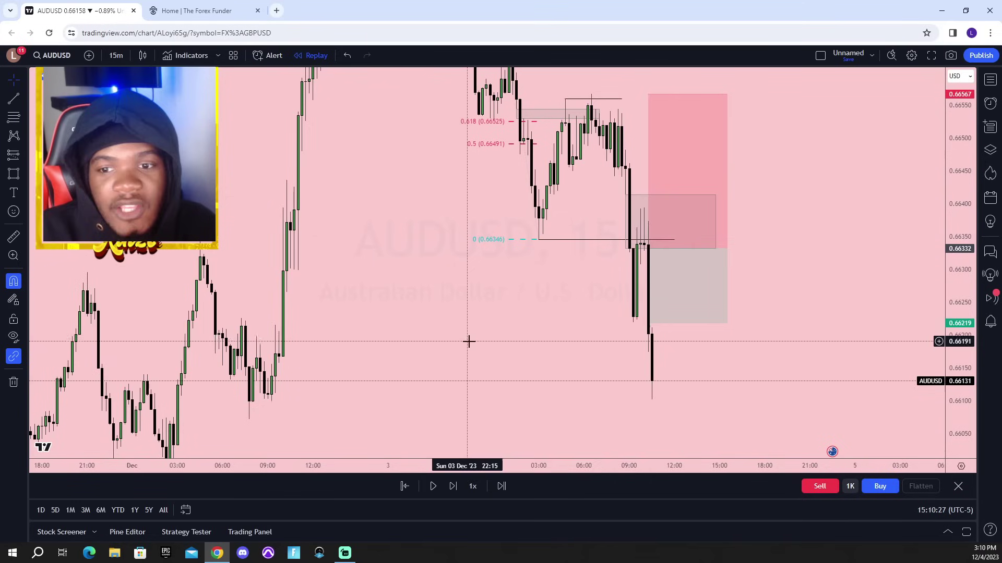
{"action": "left_click", "coordinate": [651, 327]}
{"action": "left_click_drag", "start_coordinate": [646, 327], "coordinate": [607, 402]}
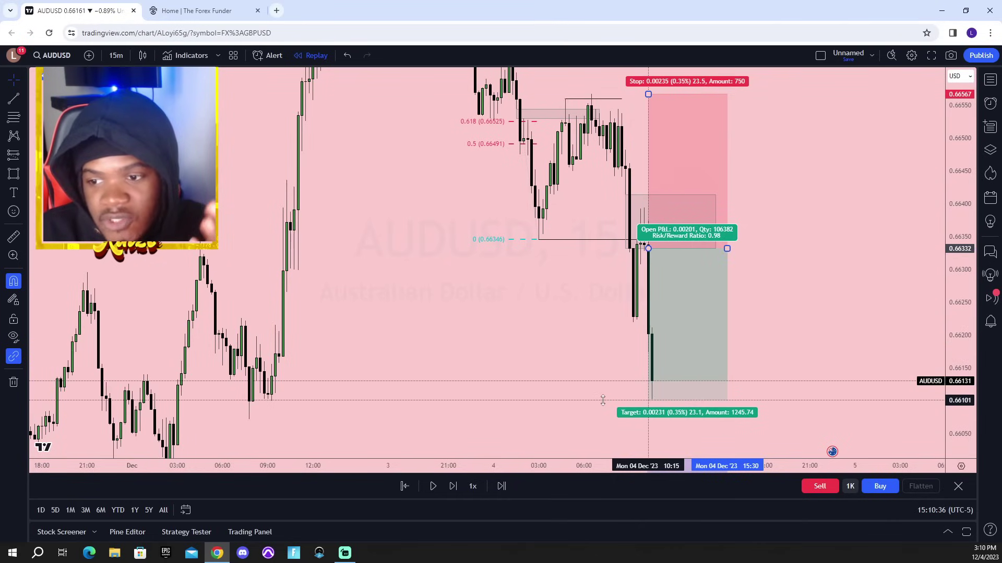
{"action": "left_click_drag", "start_coordinate": [602, 401], "coordinate": [602, 399]}
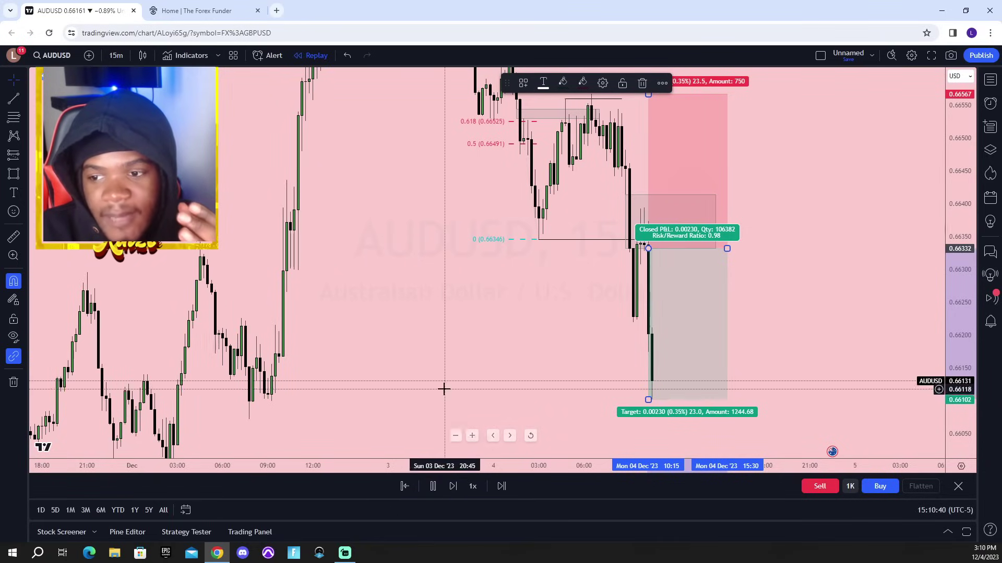
- Play the replay through the next candles around the extended target and pause it at the 11:45 candle
{"action": "left_click_drag", "start_coordinate": [444, 388], "coordinate": [358, 286]}
{"action": "scroll", "coordinate": [423, 293], "scroll_direction": "up", "scroll_amount": 3}
{"action": "left_click_drag", "start_coordinate": [651, 267], "coordinate": [635, 320]}
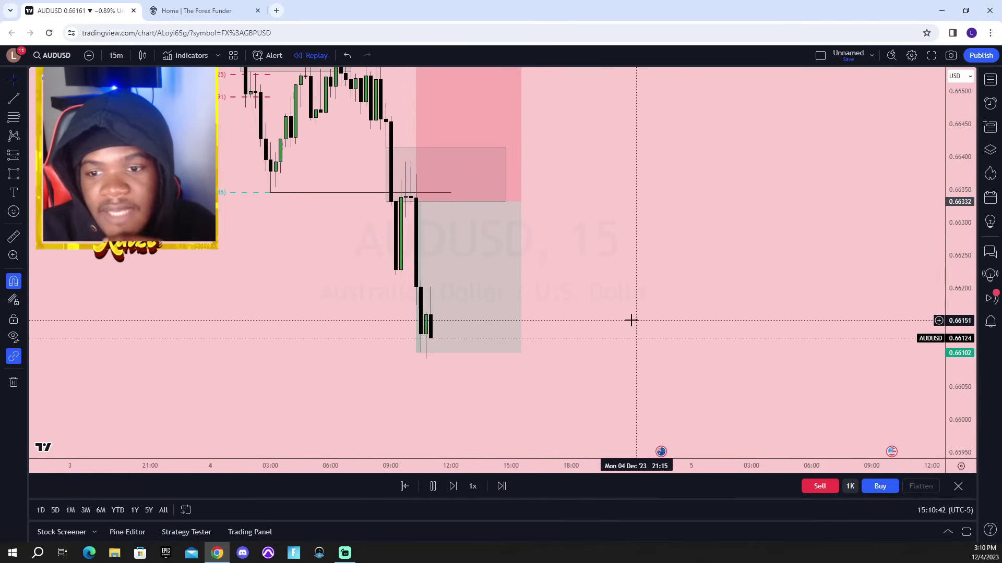
{"action": "left_click", "coordinate": [434, 487]}
{"action": "left_click_drag", "start_coordinate": [662, 338], "coordinate": [847, 374]}
{"action": "left_click_drag", "start_coordinate": [953, 368], "coordinate": [946, 290]}
{"action": "left_click_drag", "start_coordinate": [951, 112], "coordinate": [682, 301]}
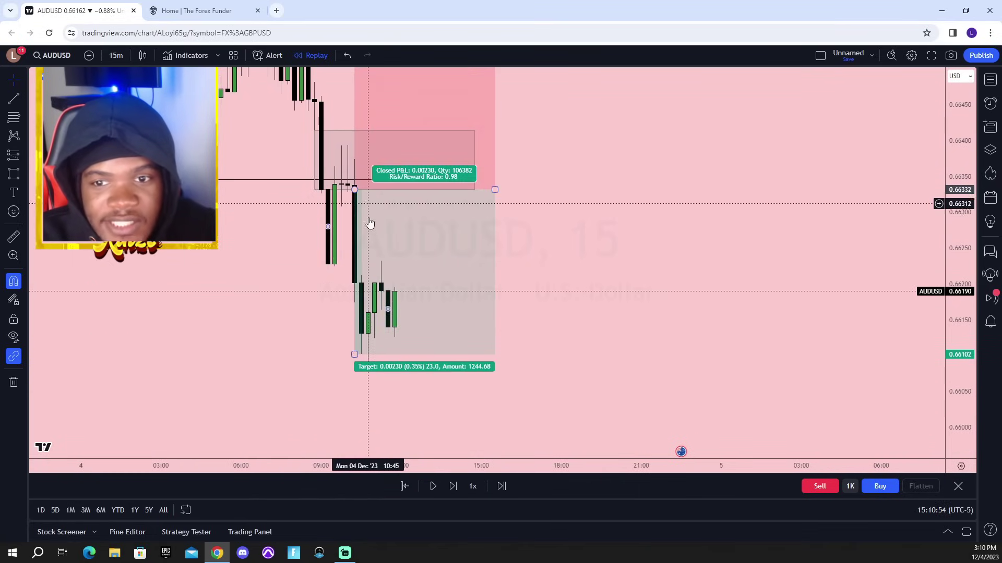
- Examine how price retested the imbalance zone, triggered the short entry and ran down to the 0.66102 target
{"action": "scroll", "coordinate": [541, 268], "scroll_direction": "up", "scroll_amount": 3}
{"action": "left_click_drag", "start_coordinate": [541, 268], "coordinate": [729, 252]}
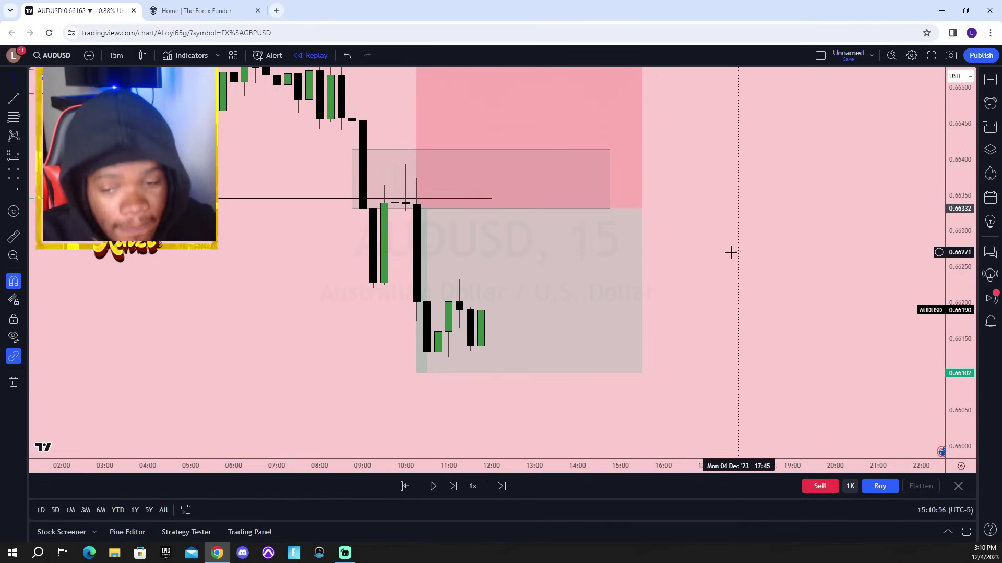
{"action": "scroll", "coordinate": [301, 266], "scroll_direction": "down", "scroll_amount": 2}
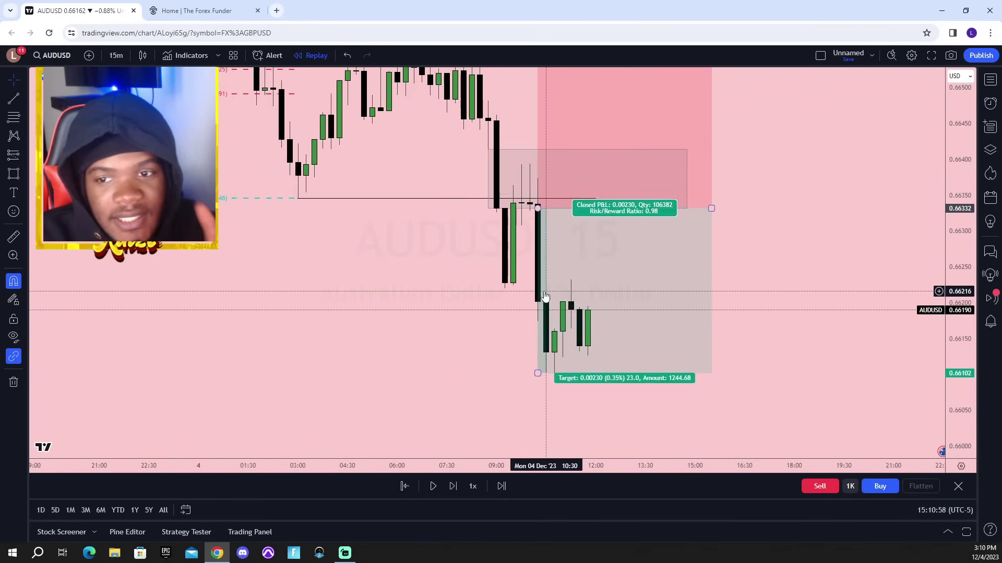
{"action": "left_click_drag", "start_coordinate": [496, 265], "coordinate": [502, 344]}
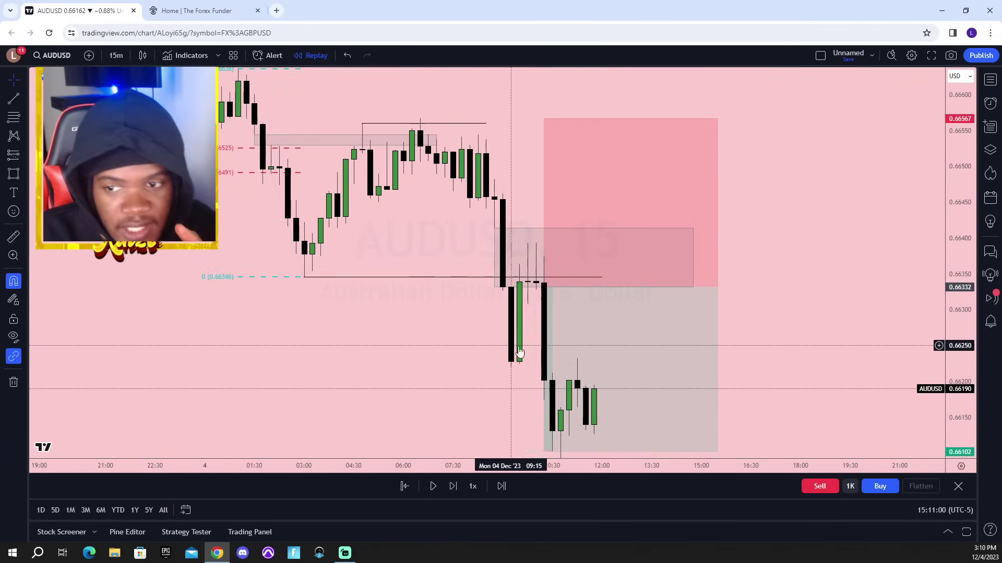
{"action": "scroll", "coordinate": [503, 344], "scroll_direction": "up", "scroll_amount": 3}
{"action": "left_click_drag", "start_coordinate": [967, 393], "coordinate": [951, 364]}
{"action": "left_click_drag", "start_coordinate": [799, 380], "coordinate": [893, 297]}
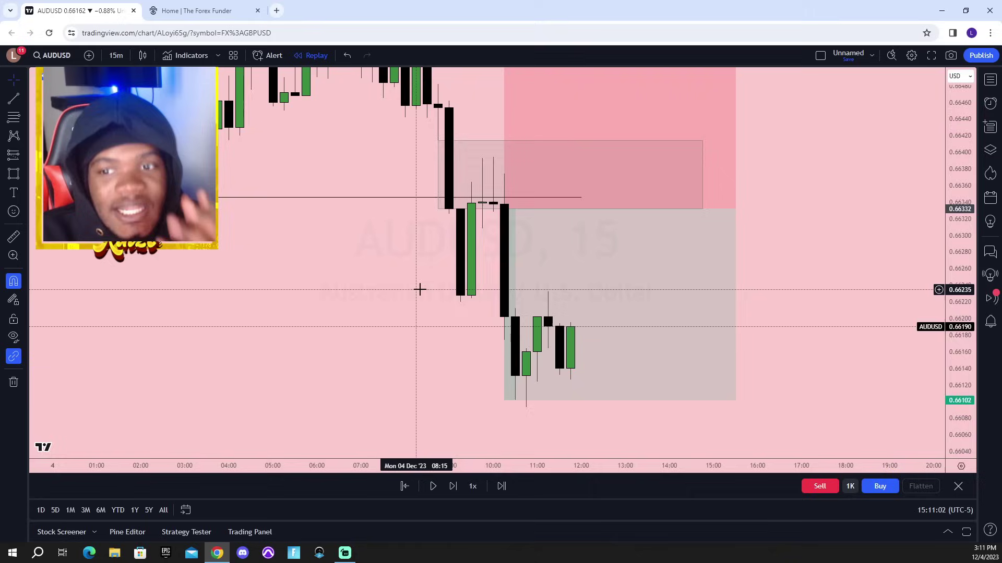
{"action": "left_click_drag", "start_coordinate": [475, 274], "coordinate": [454, 342]}
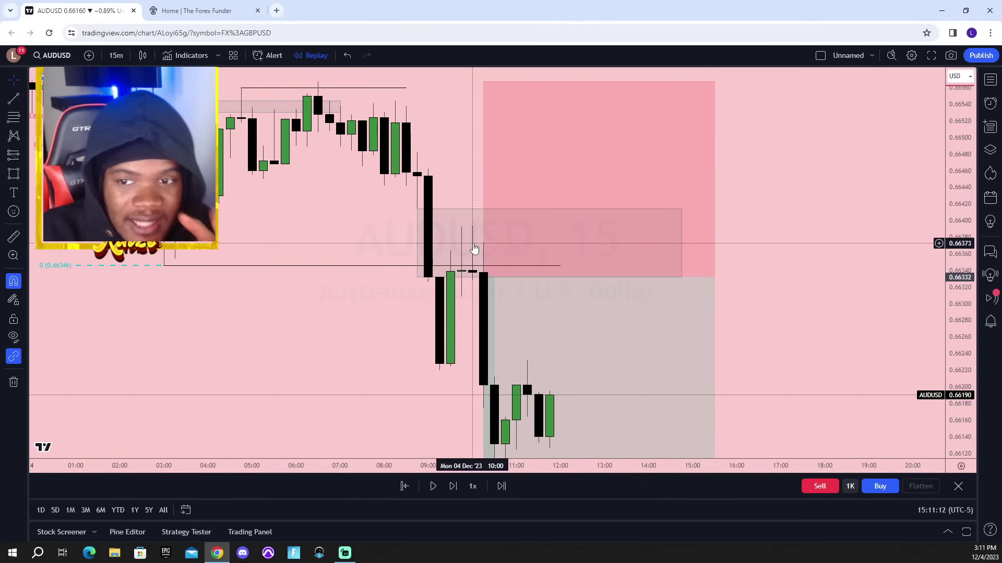
{"action": "left_click", "coordinate": [512, 305]}
{"action": "left_click_drag", "start_coordinate": [474, 239], "coordinate": [413, 134]}
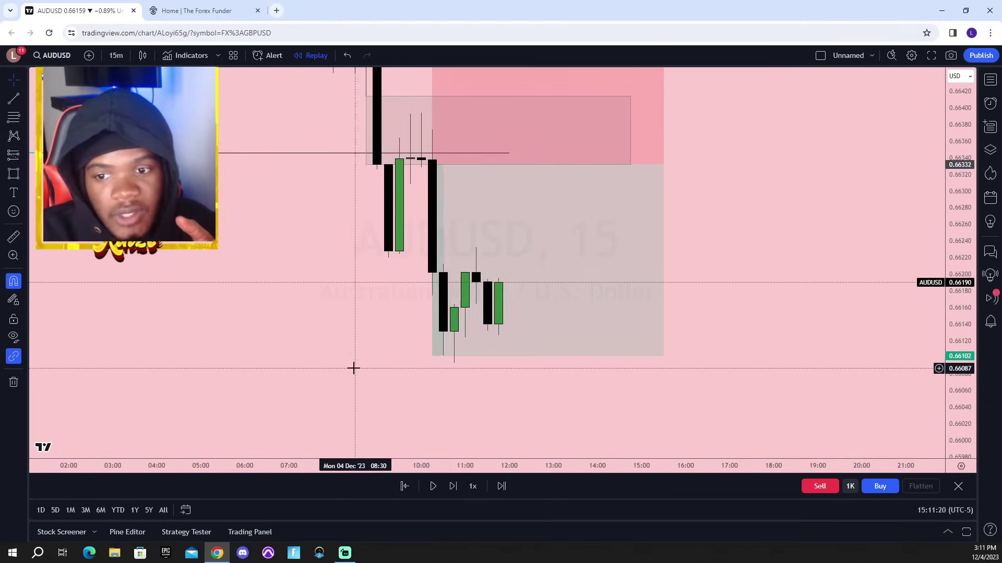
{"action": "scroll", "coordinate": [407, 315], "scroll_direction": "down", "scroll_amount": 3}
{"action": "scroll", "coordinate": [474, 320], "scroll_direction": "up", "scroll_amount": 2}
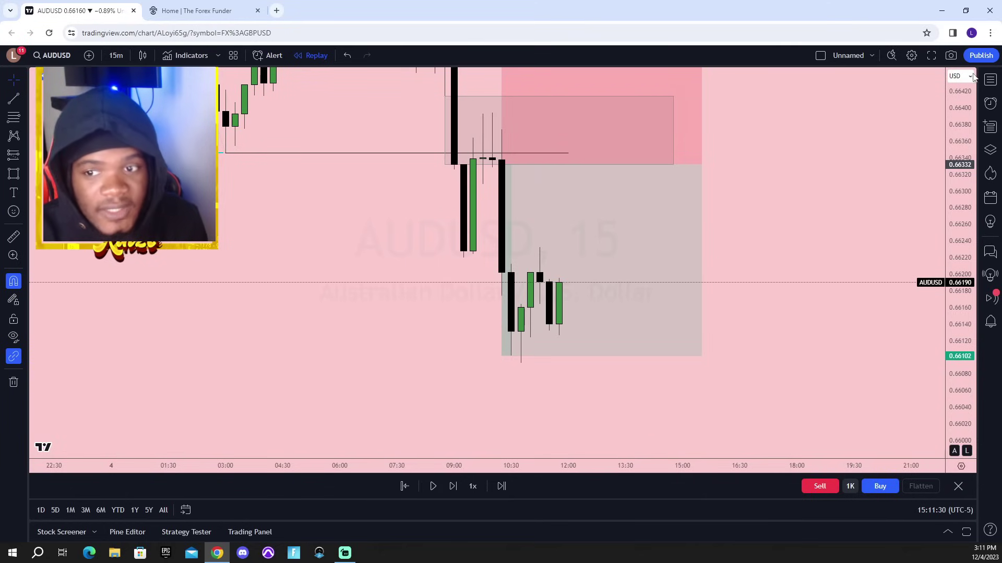
- Delete the short position drawing from the chart
{"action": "left_click_drag", "start_coordinate": [407, 232], "coordinate": [260, 327]}
{"action": "left_click_drag", "start_coordinate": [697, 291], "coordinate": [729, 238]}
{"action": "mouse_move", "coordinate": [975, 126]}
{"action": "left_mouse_down"}
{"action": "mouse_move", "coordinate": [903, 335]}
{"action": "mouse_move", "coordinate": [752, 284]}
{"action": "left_mouse_up"}
{"action": "left_click", "coordinate": [536, 271]}
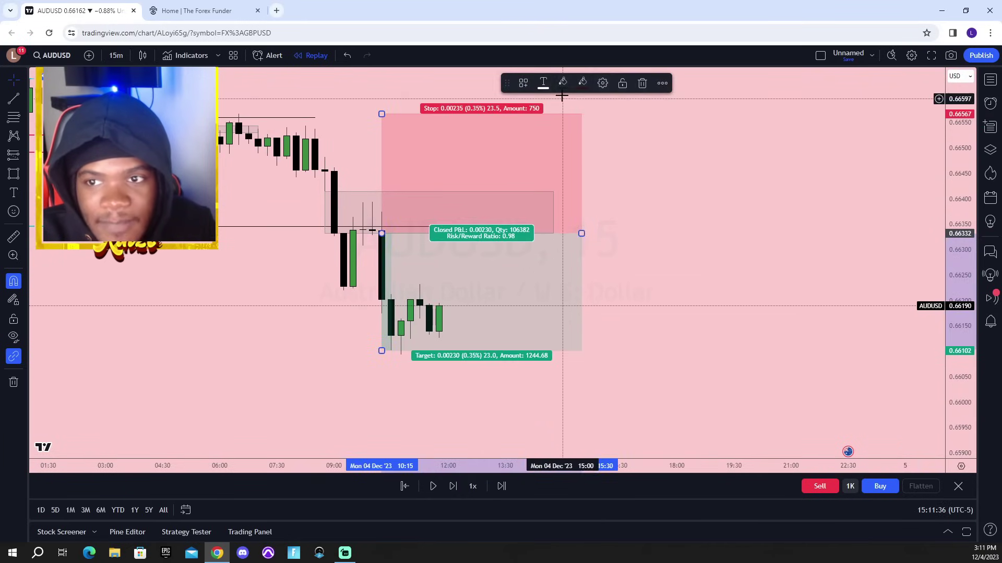
{"action": "left_click", "coordinate": [641, 84]}
{"action": "scroll", "coordinate": [590, 252], "scroll_direction": "down", "scroll_amount": 5}
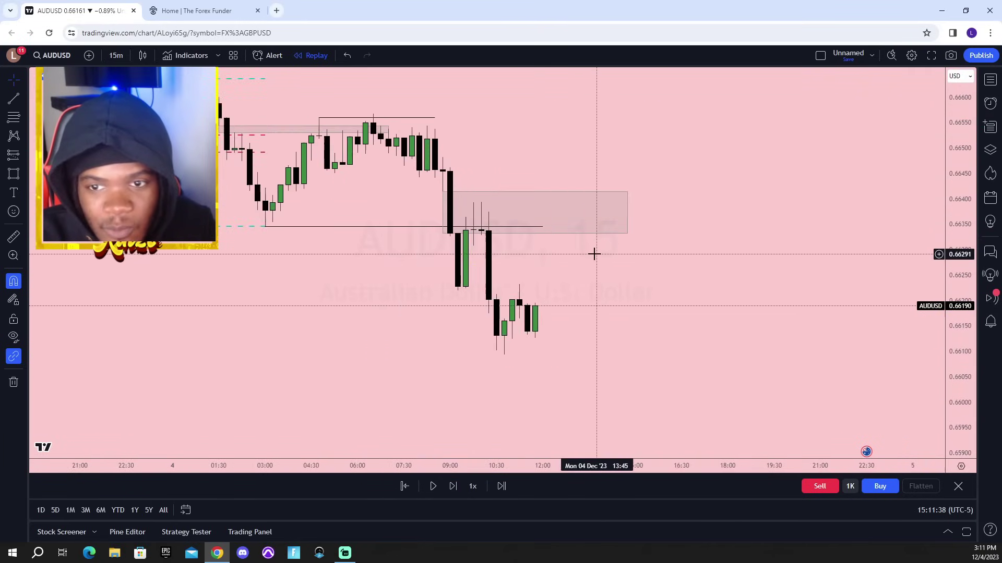
- Examine the candles from the imbalance zone retest at 09:30 to the latest candle at 11:45
{"action": "left_click_drag", "start_coordinate": [959, 420], "coordinate": [906, 353]}
{"action": "scroll", "coordinate": [642, 349], "scroll_direction": "up", "scroll_amount": 3}
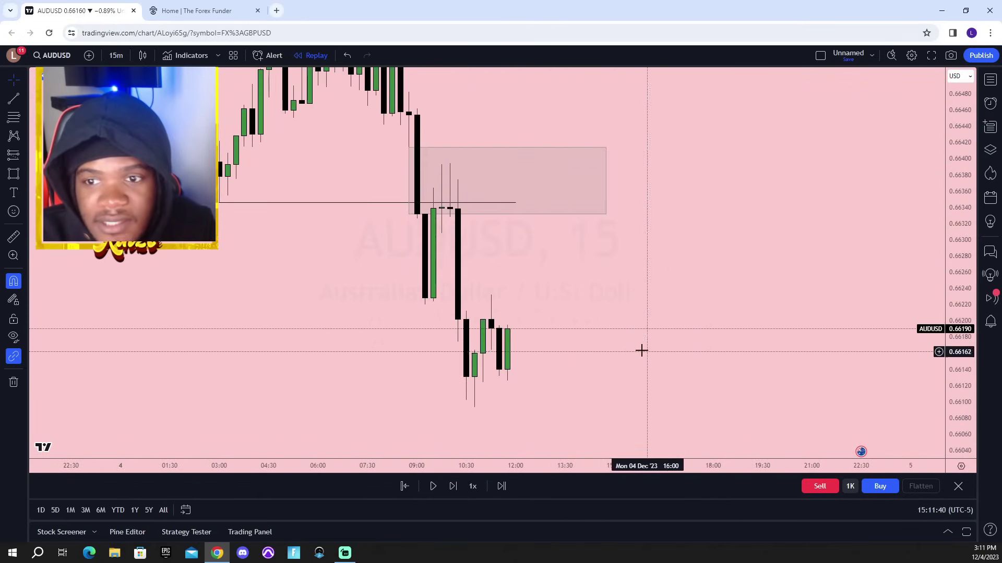
{"action": "left_click_drag", "start_coordinate": [436, 340], "coordinate": [361, 372]}
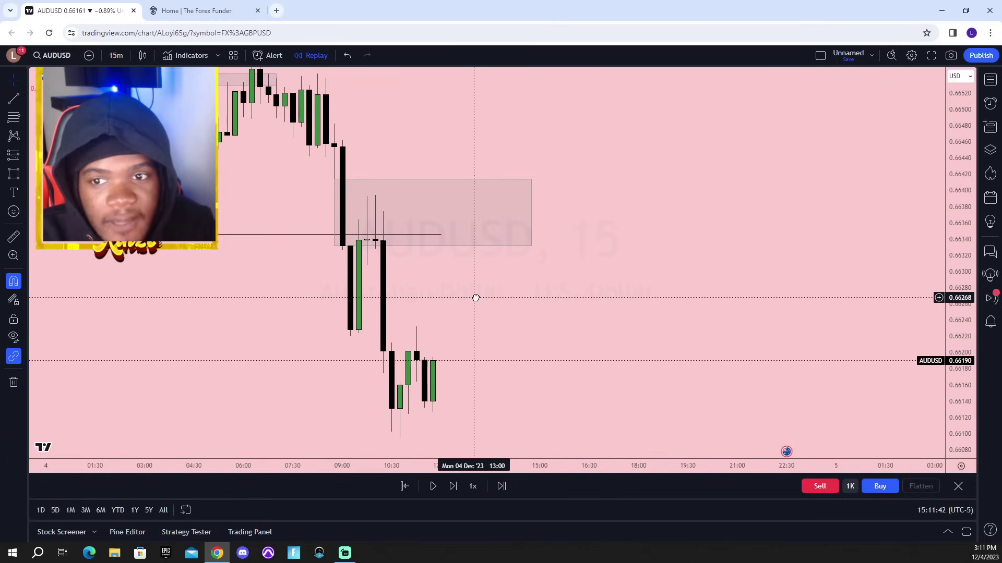
{"action": "left_click_drag", "start_coordinate": [501, 364], "coordinate": [567, 308]}
{"action": "scroll", "coordinate": [532, 251], "scroll_direction": "up", "scroll_amount": 5}
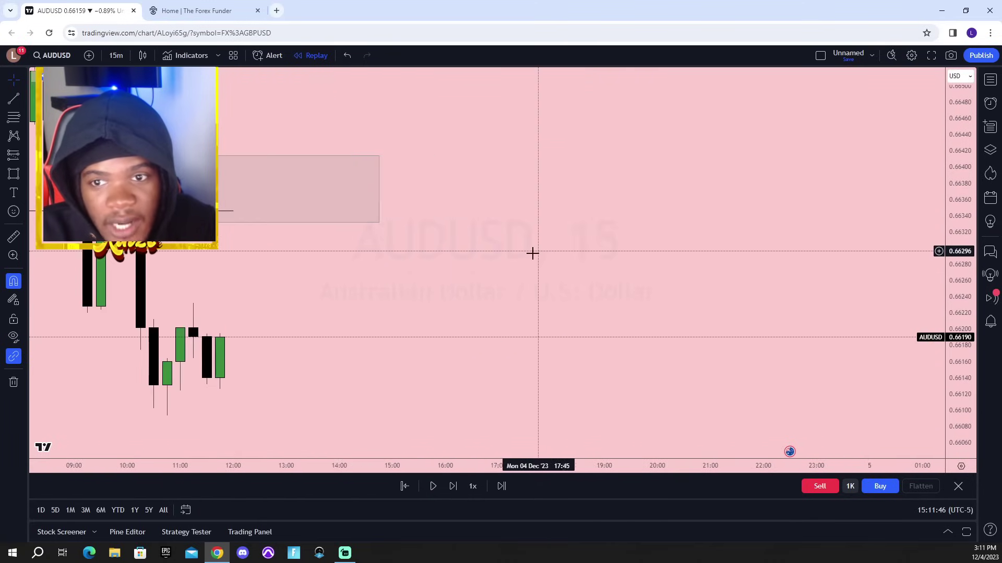
{"action": "left_click_drag", "start_coordinate": [477, 316], "coordinate": [955, 334]}
{"action": "left_click_drag", "start_coordinate": [961, 396], "coordinate": [961, 256]}
{"action": "scroll", "coordinate": [819, 279], "scroll_direction": "up", "scroll_amount": 3}
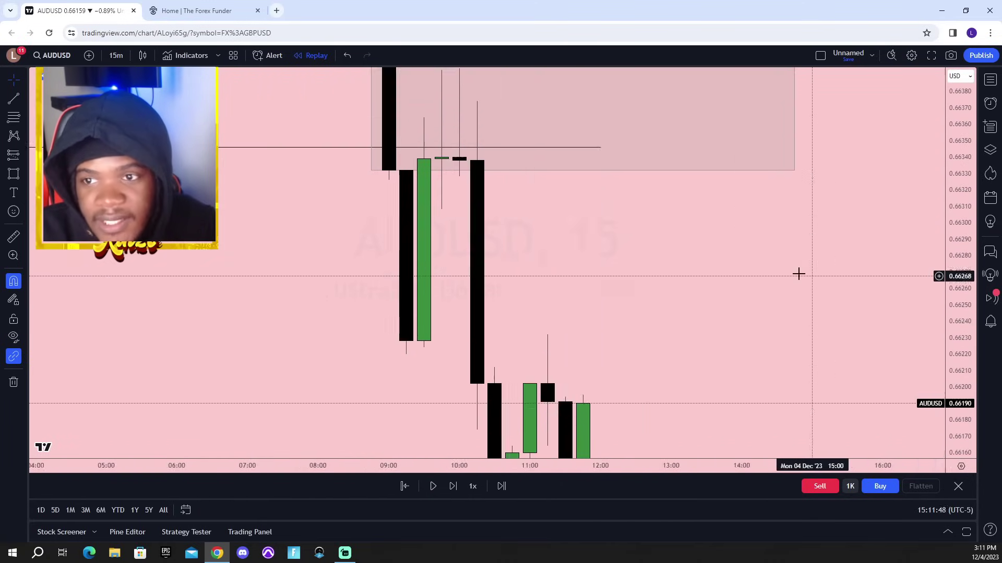
- Draw a trend line joining the 09:45 and 10:00 wick highs at 0.66393
{"action": "left_click_drag", "start_coordinate": [548, 247], "coordinate": [575, 409]}
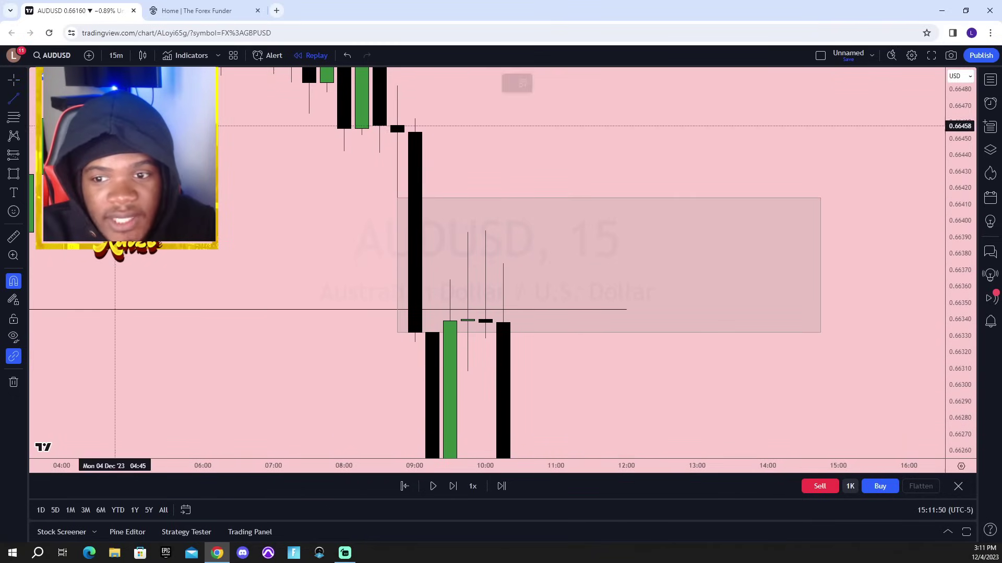
{"action": "left_click", "coordinate": [491, 238]}
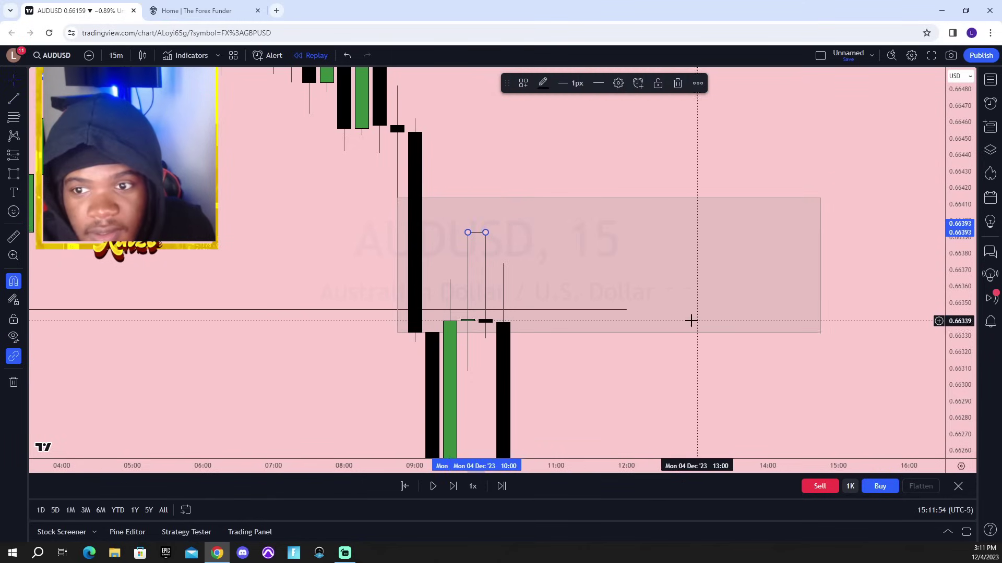
{"action": "scroll", "coordinate": [689, 320], "scroll_direction": "up", "scroll_amount": 3}
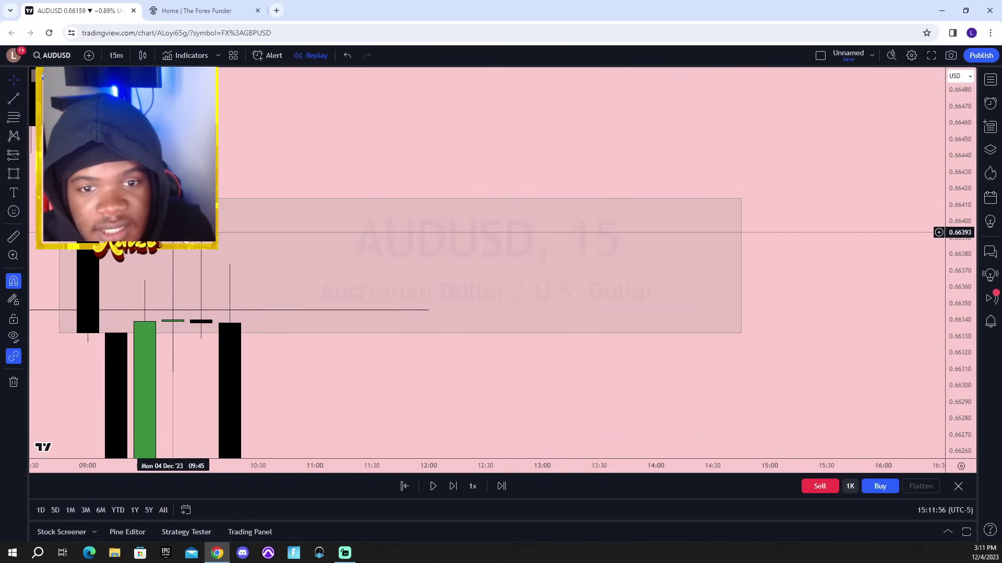
{"action": "scroll", "coordinate": [503, 242], "scroll_direction": "down", "scroll_amount": 3}
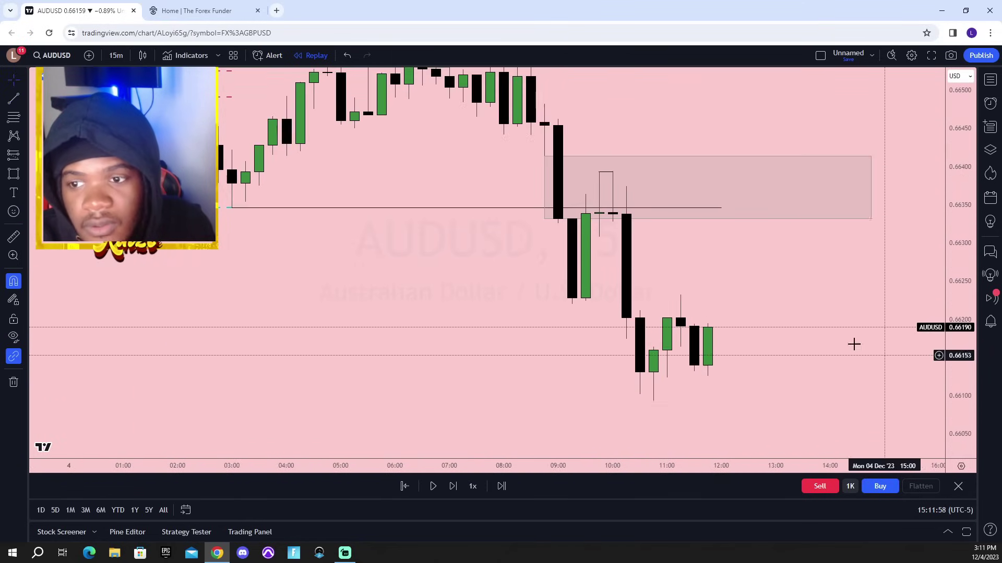
- Draw a line from the 09:15 candle's low to the 10:15 candle, and shorten the upper level line to end at the 09:00 candle
{"action": "left_click_drag", "start_coordinate": [708, 340], "coordinate": [522, 328]}
{"action": "left_click", "coordinate": [387, 292]}
{"action": "left_click", "coordinate": [441, 292]}
{"action": "left_click_drag", "start_coordinate": [537, 195], "coordinate": [373, 196]}
{"action": "left_click", "coordinate": [624, 298]}
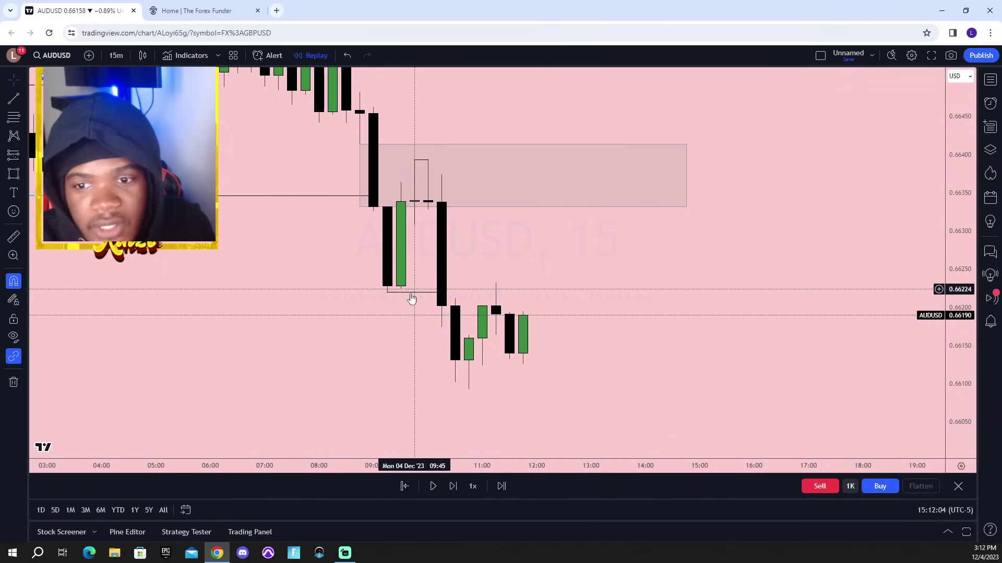
- Mark the imbalance zone of the 10:15 candle with a rectangle from 10:00 to about 13:15, between 0.66328 and about 0.66211
{"action": "left_click_drag", "start_coordinate": [562, 319], "coordinate": [504, 273]}
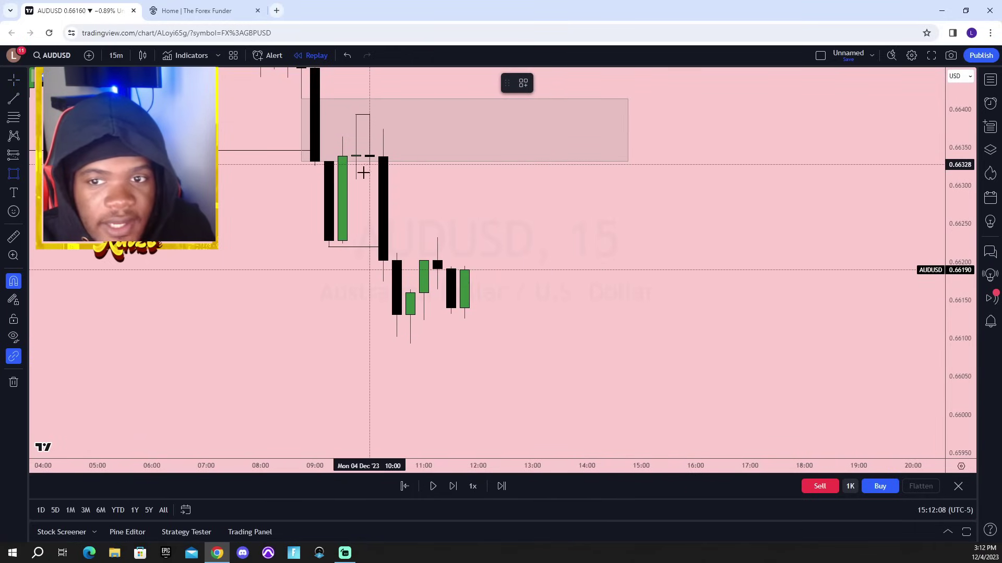
{"action": "left_click", "coordinate": [400, 250]}
{"action": "mouse_move", "coordinate": [397, 210]}
{"action": "left_mouse_down"}
{"action": "mouse_move", "coordinate": [577, 233]}
{"action": "mouse_move", "coordinate": [547, 251]}
{"action": "left_mouse_up"}
{"action": "left_click", "coordinate": [595, 349]}
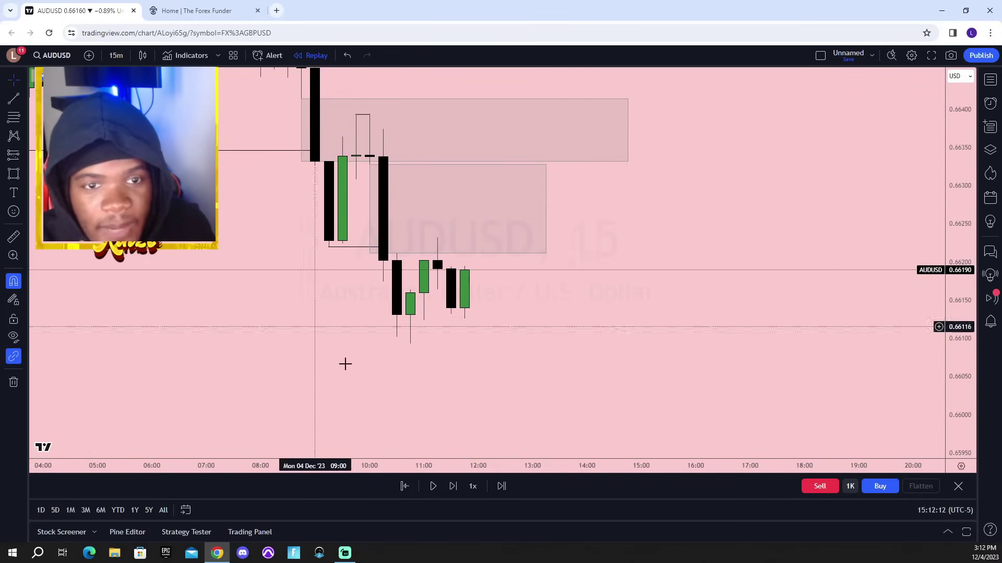
- Advance the replay to the 12:00 candle and place a short position at the 10:30 candle with entry at 0.66212
{"action": "left_click", "coordinate": [433, 486]}
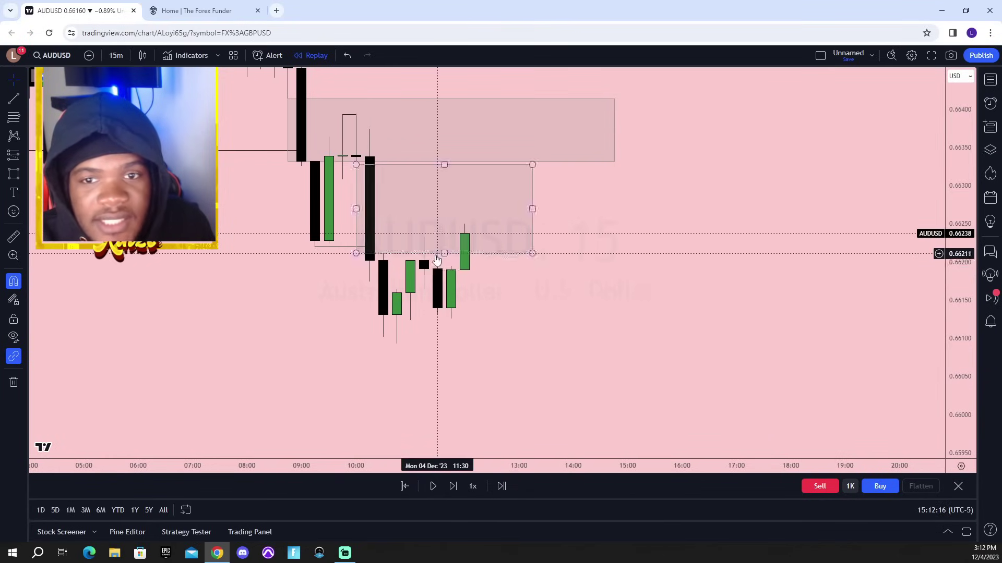
{"action": "left_click", "coordinate": [8, 160]}
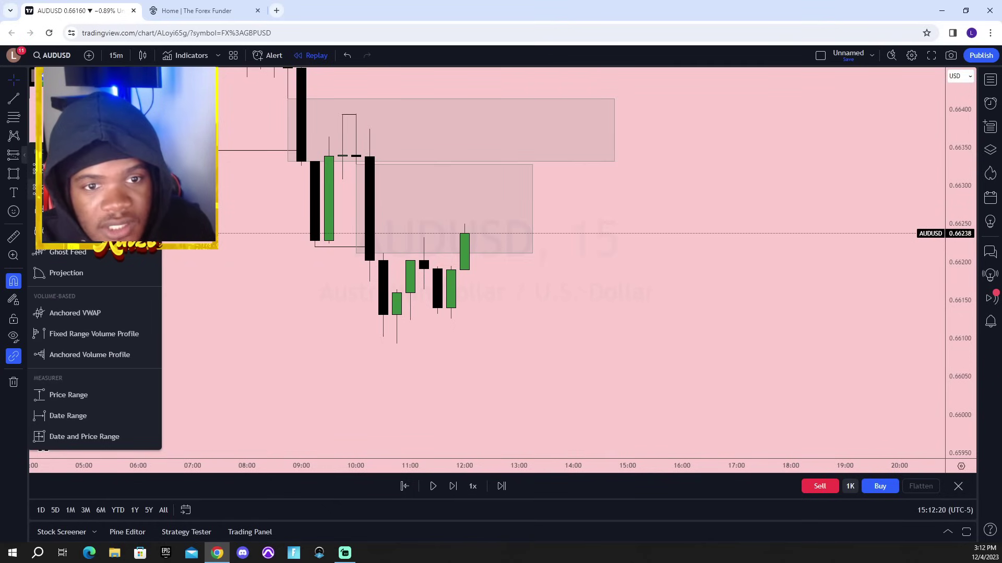
{"action": "left_click", "coordinate": [73, 190]}
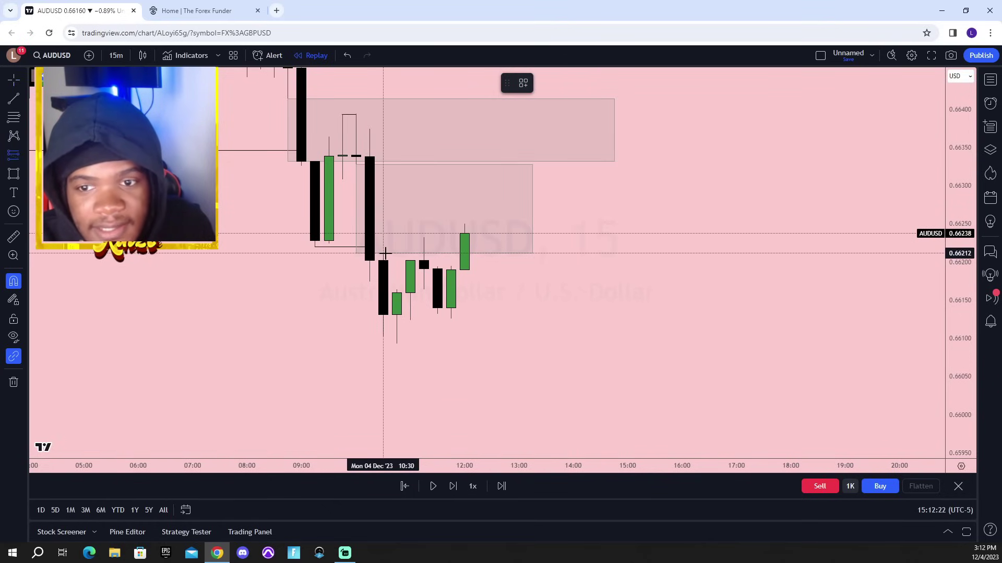
{"action": "left_click", "coordinate": [383, 254]}
{"action": "left_click", "coordinate": [776, 348]}
- Raise the short position's stop to the marked wick highs at 0.66393
{"action": "scroll", "coordinate": [772, 349], "scroll_direction": "up", "scroll_amount": 4}
{"action": "left_click_drag", "start_coordinate": [316, 400], "coordinate": [737, 423]}
{"action": "left_click", "coordinate": [504, 187]}
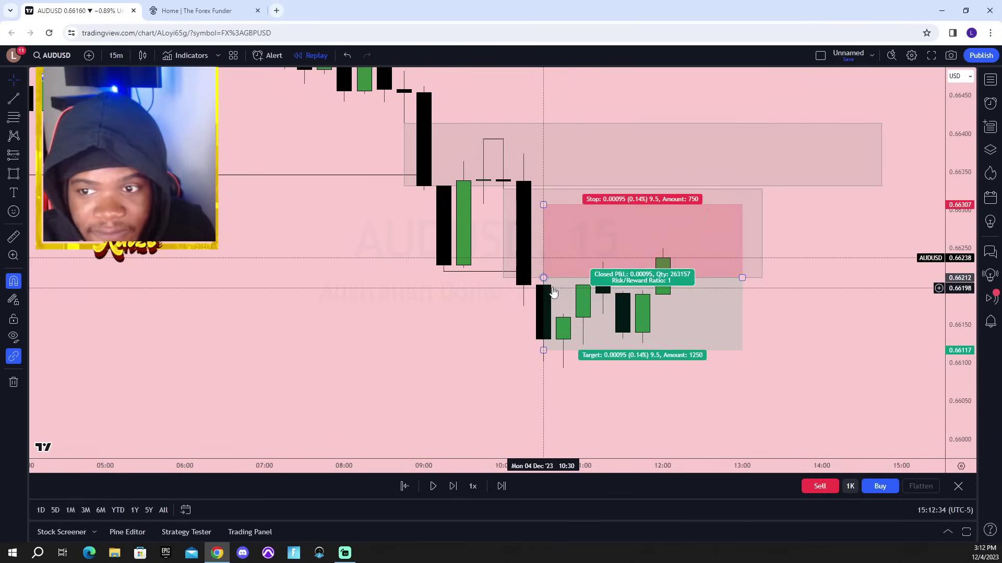
{"action": "left_click_drag", "start_coordinate": [813, 414], "coordinate": [667, 435]}
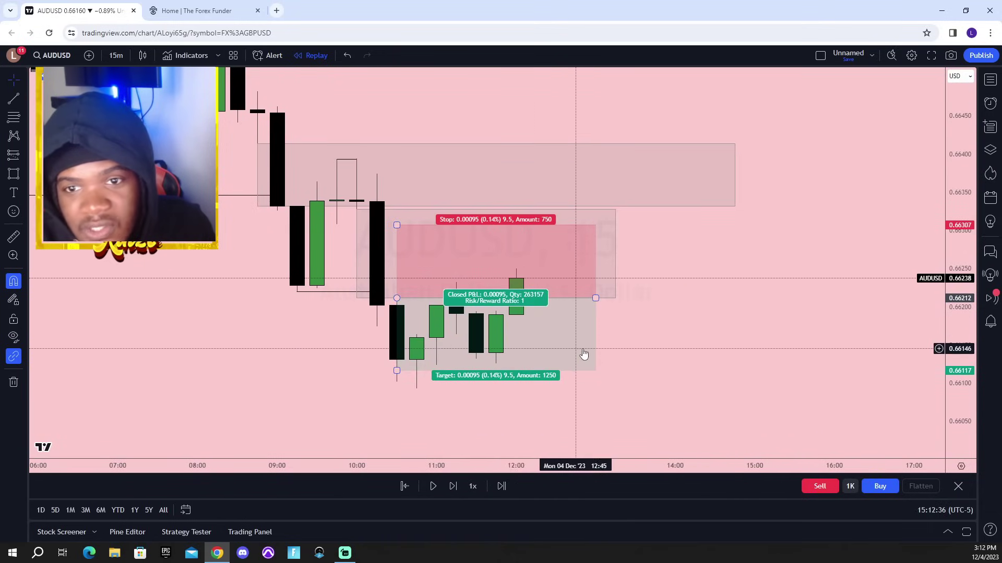
{"action": "left_click", "coordinate": [397, 227]}
{"action": "left_click_drag", "start_coordinate": [396, 225], "coordinate": [347, 156]}
- Adjust the short position's target level
{"action": "left_click_drag", "start_coordinate": [730, 346], "coordinate": [701, 289]}
{"action": "left_click", "coordinate": [368, 315]}
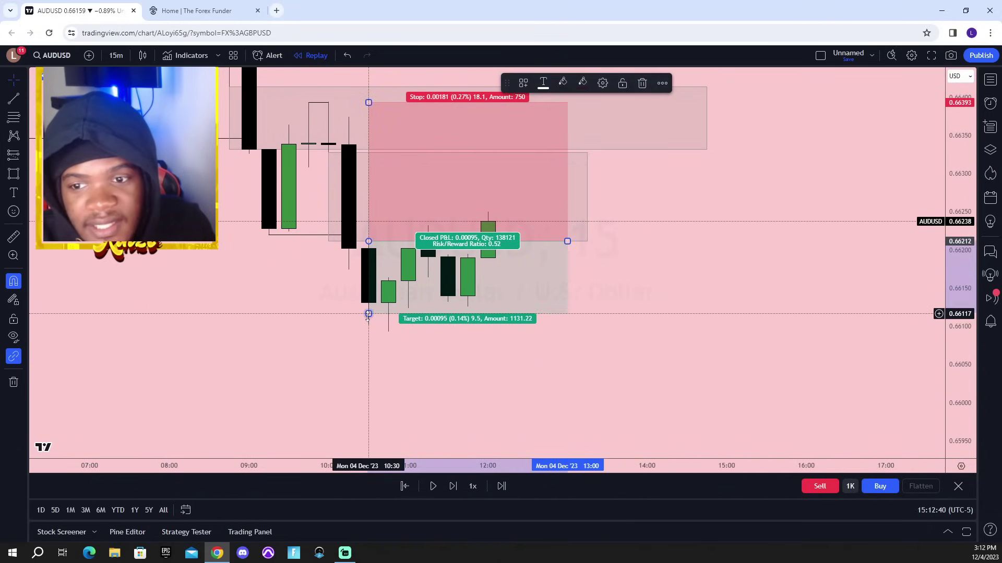
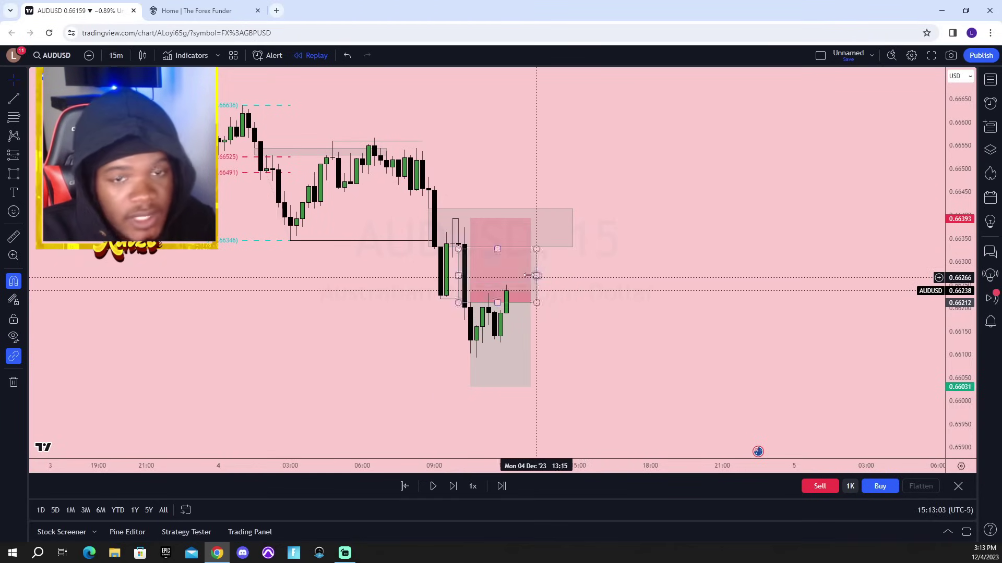
- Play the replay forward to the latest 15:00 candle and inspect how price moved after the short position
{"action": "left_click", "coordinate": [433, 487]}
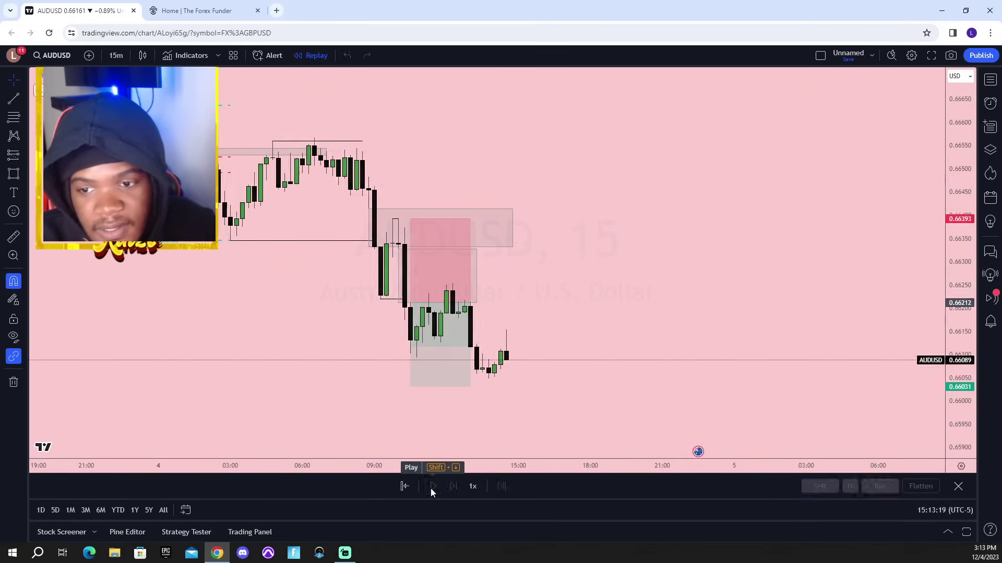
{"action": "left_click_drag", "start_coordinate": [732, 387], "coordinate": [462, 399]}
{"action": "left_click_drag", "start_coordinate": [968, 420], "coordinate": [915, 320]}
{"action": "scroll", "coordinate": [722, 374], "scroll_direction": "up", "scroll_amount": 4}
{"action": "left_click_drag", "start_coordinate": [580, 385], "coordinate": [619, 245]}
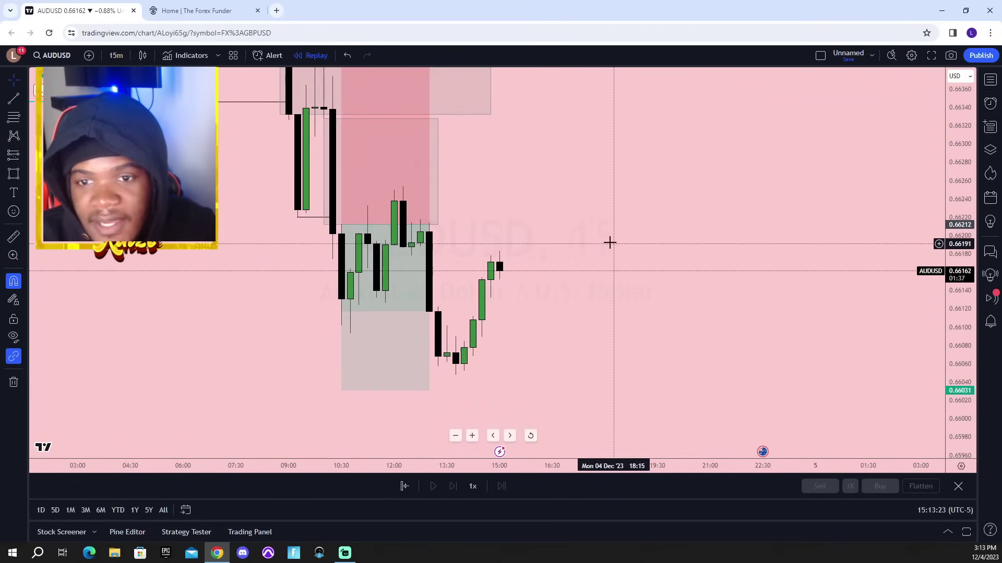
{"action": "mouse_move", "coordinate": [561, 209]}
{"action": "left_mouse_down"}
{"action": "mouse_move", "coordinate": [615, 250]}
{"action": "mouse_move", "coordinate": [610, 224]}
{"action": "mouse_move", "coordinate": [605, 253]}
{"action": "left_mouse_up"}
- Move the short position's entry to 0.66254, starting at the 10:15 candle
{"action": "left_click", "coordinate": [431, 340]}
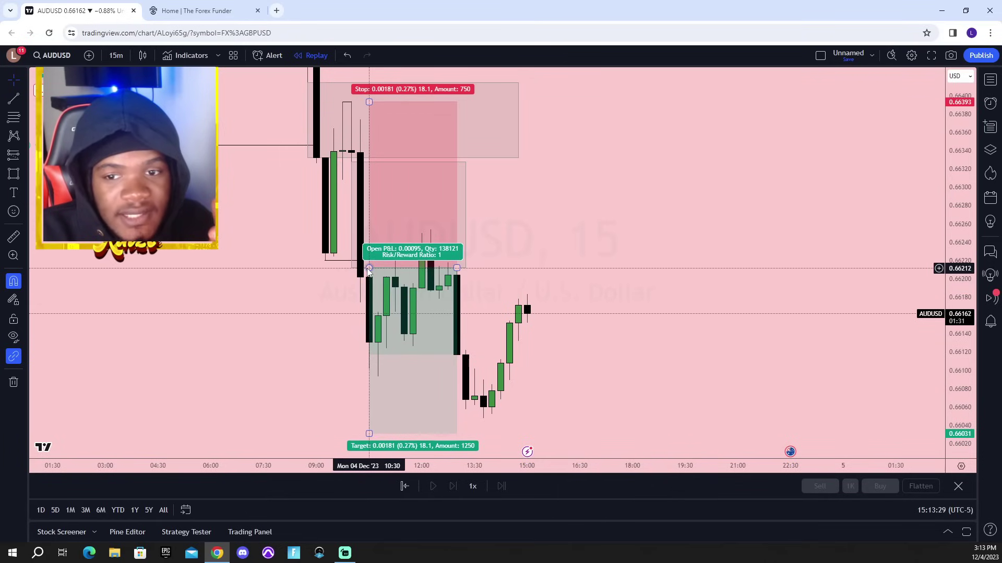
{"action": "left_click_drag", "start_coordinate": [369, 271], "coordinate": [360, 229]}
{"action": "left_click_drag", "start_coordinate": [522, 229], "coordinate": [516, 250]}
{"action": "left_click_drag", "start_coordinate": [668, 292], "coordinate": [651, 261]}
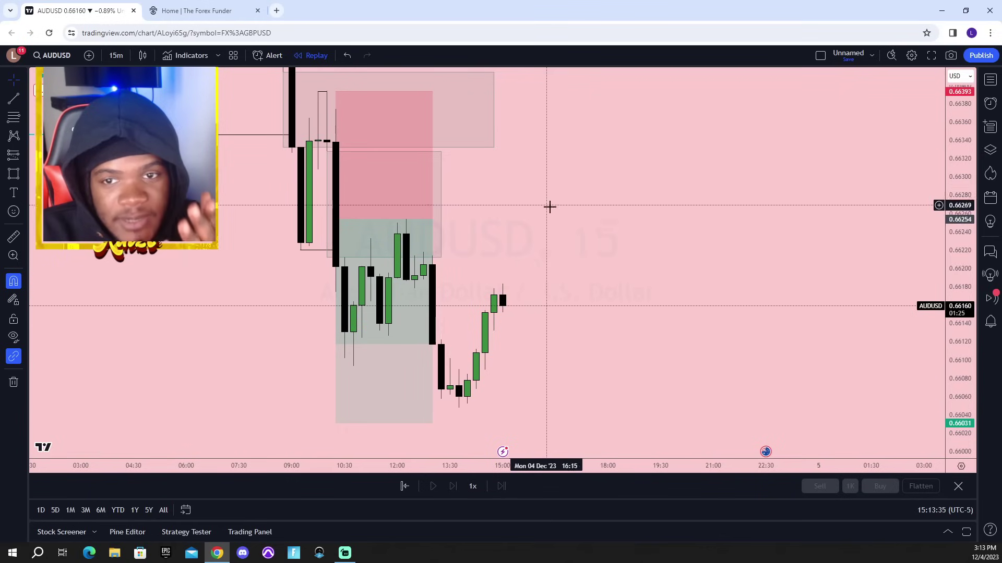
- Try a closer target for the short position at 0.66102, near the 10:45 candle's low
{"action": "mouse_move", "coordinate": [336, 423]}
{"action": "left_mouse_down"}
{"action": "mouse_move", "coordinate": [343, 346]}
{"action": "mouse_move", "coordinate": [343, 359]}
{"action": "left_mouse_up"}
{"action": "scroll", "coordinate": [673, 349], "scroll_direction": "down", "scroll_amount": 6}
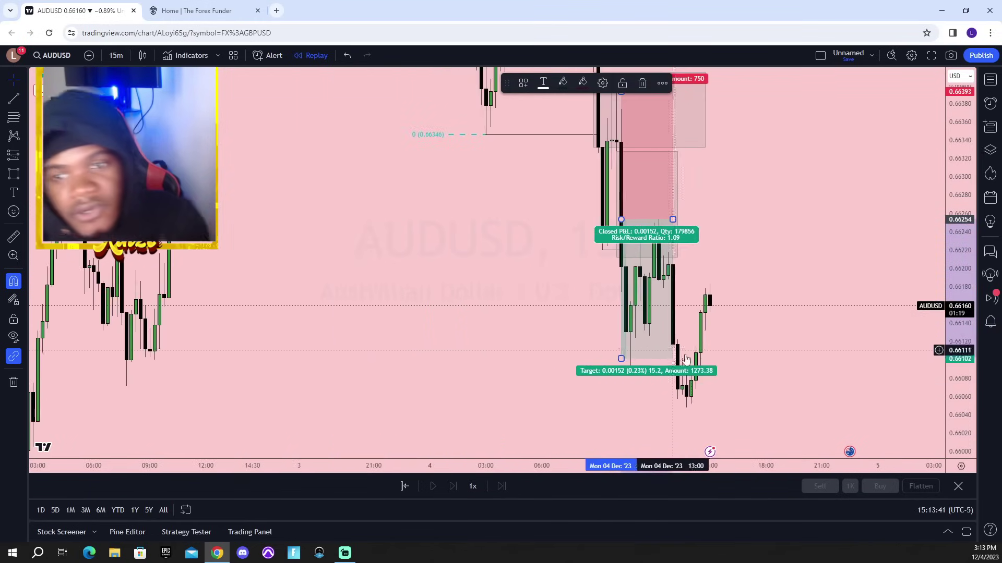
{"action": "scroll", "coordinate": [677, 355], "scroll_direction": "up", "scroll_amount": 9}
- Set the short position's target to 0.66030, below the 10:45 candle's low
{"action": "left_click_drag", "start_coordinate": [181, 358], "coordinate": [432, 424]}
{"action": "left_click", "coordinate": [475, 371]}
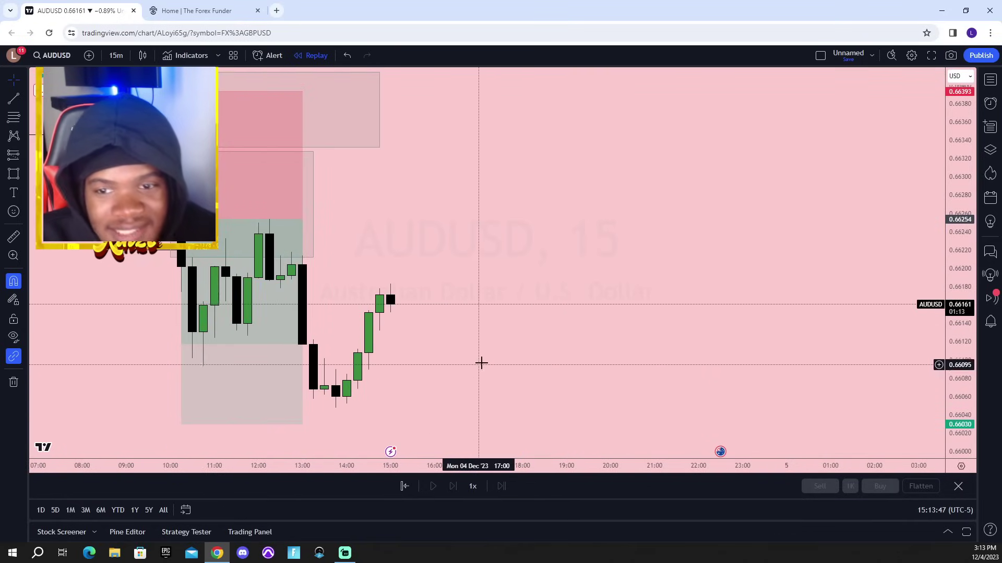
{"action": "scroll", "coordinate": [483, 362], "scroll_direction": "down", "scroll_amount": 7}
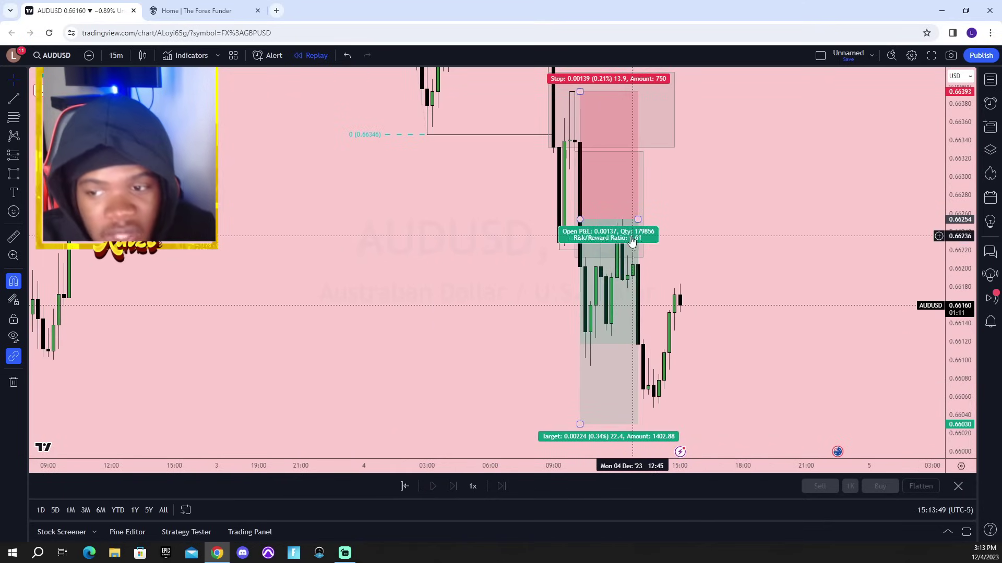
{"action": "scroll", "coordinate": [625, 380], "scroll_direction": "up", "scroll_amount": 3}
{"action": "scroll", "coordinate": [624, 380], "scroll_direction": "up", "scroll_amount": 1}
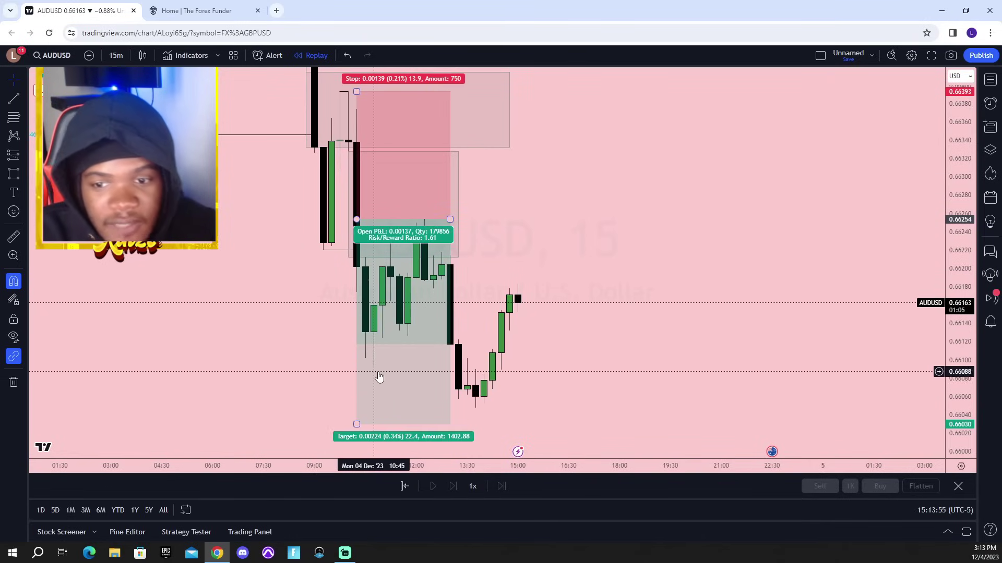
{"action": "scroll", "coordinate": [626, 398], "scroll_direction": "down", "scroll_amount": 6}
{"action": "scroll", "coordinate": [694, 366], "scroll_direction": "up", "scroll_amount": 3}
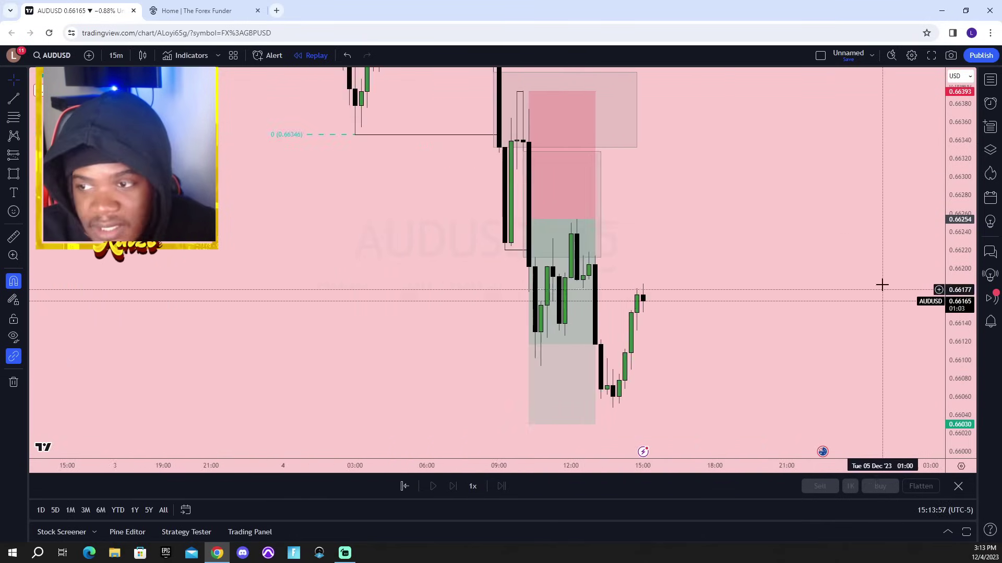
{"action": "left_click_drag", "start_coordinate": [966, 142], "coordinate": [963, 338]}
{"action": "scroll", "coordinate": [839, 264], "scroll_direction": "up", "scroll_amount": 2}
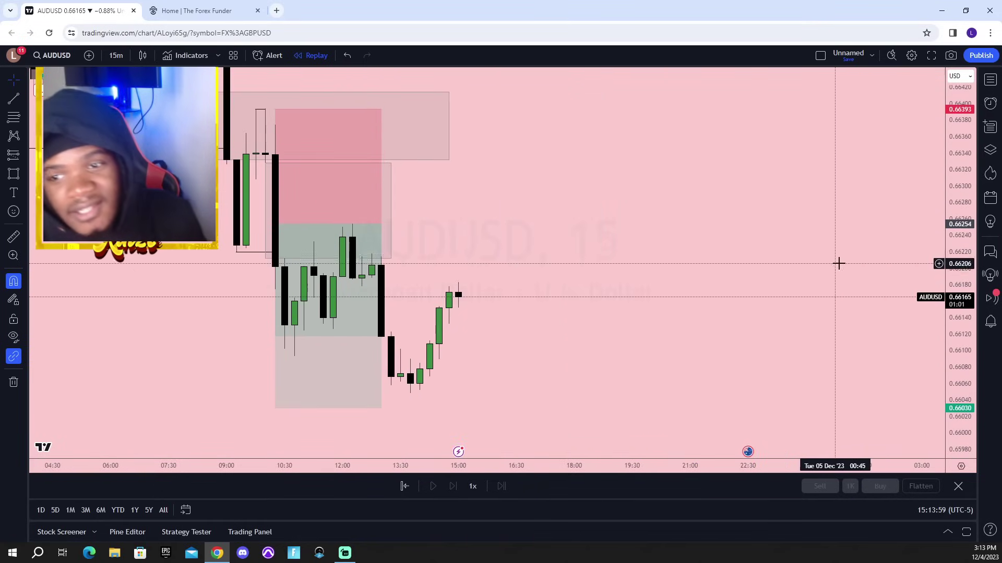